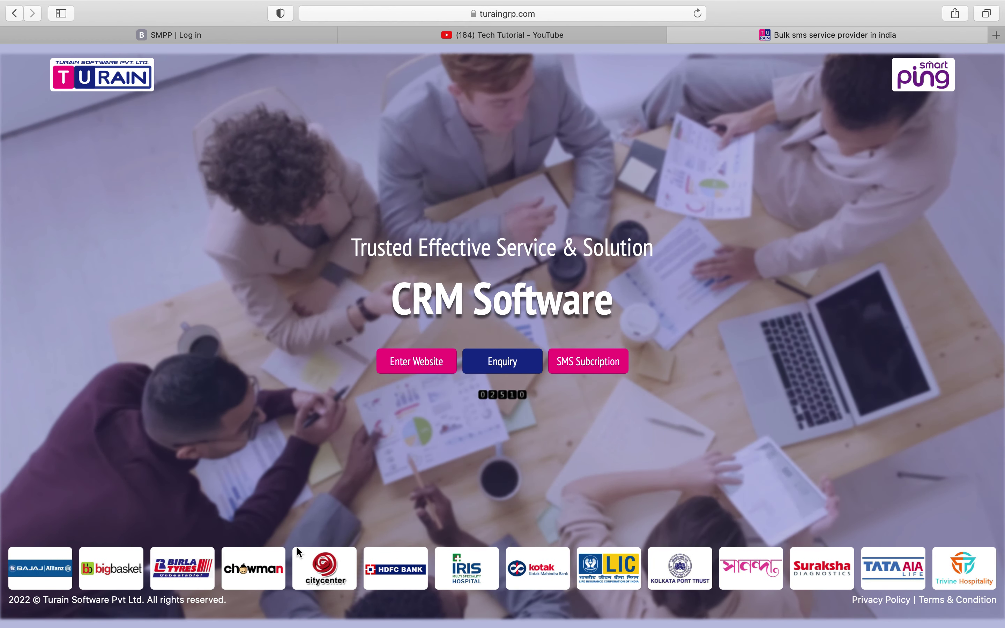
# - Log in to the SMS Portal using the saved SystemID and password suggested after typing 'bu'
pyautogui.moveTo(2, 110)
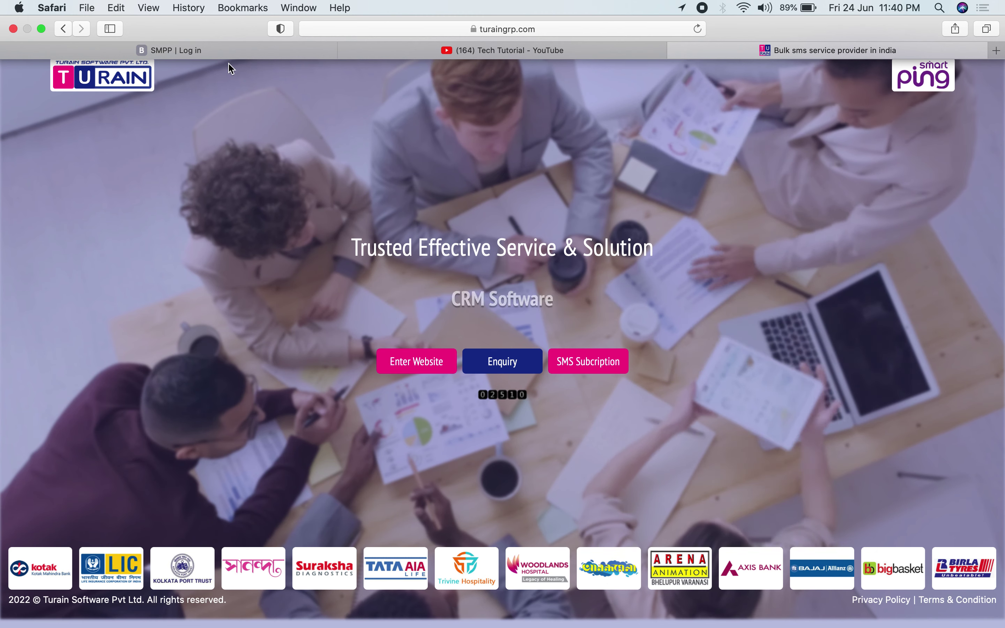
pyautogui.click(225, 52)
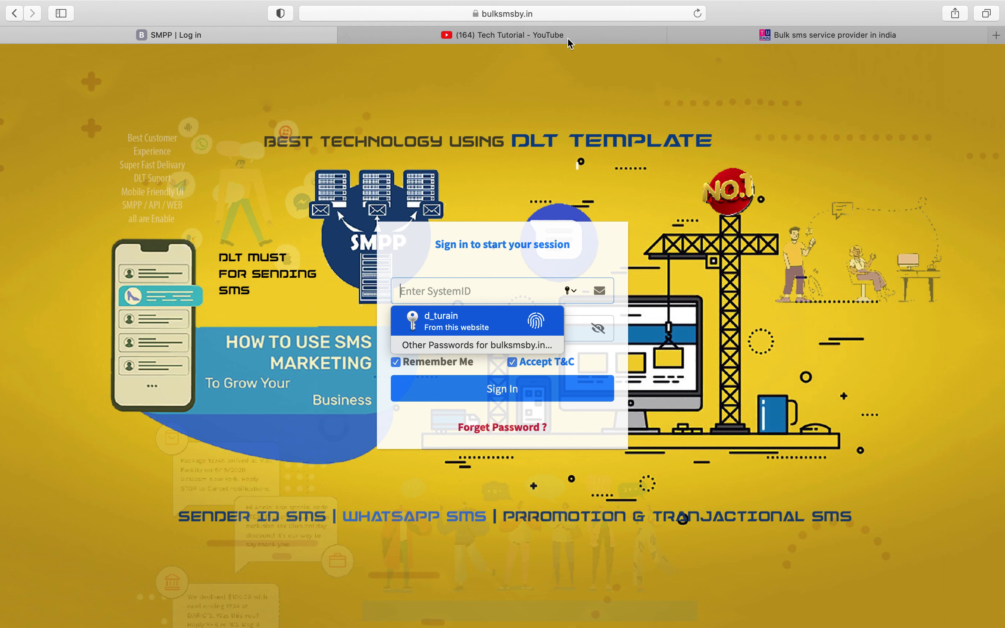
pyautogui.click(742, 293)
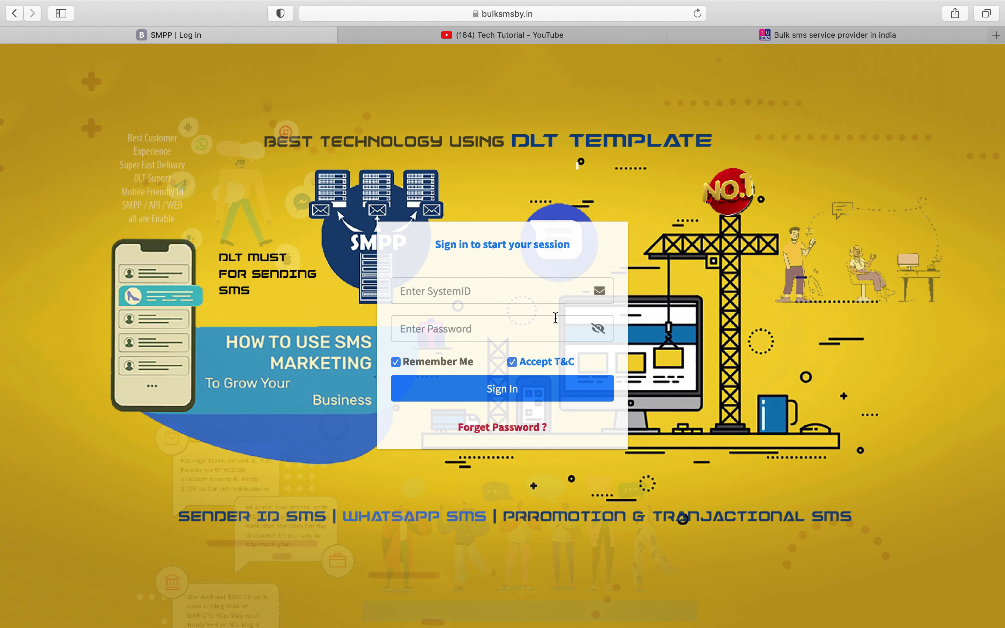
pyautogui.click(528, 293)
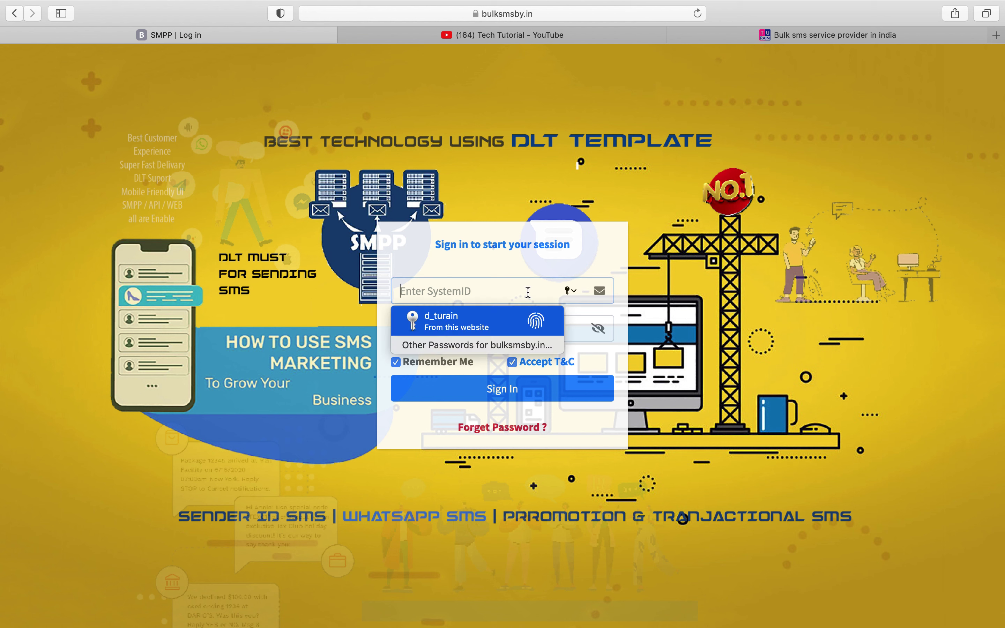
pyautogui.write('bu')
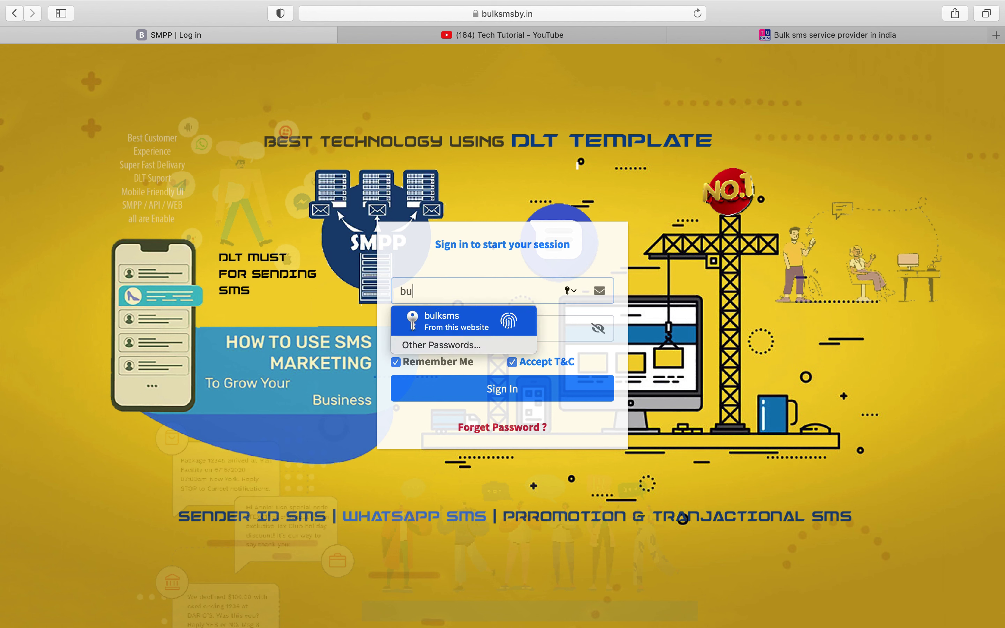
pyautogui.press('Return')
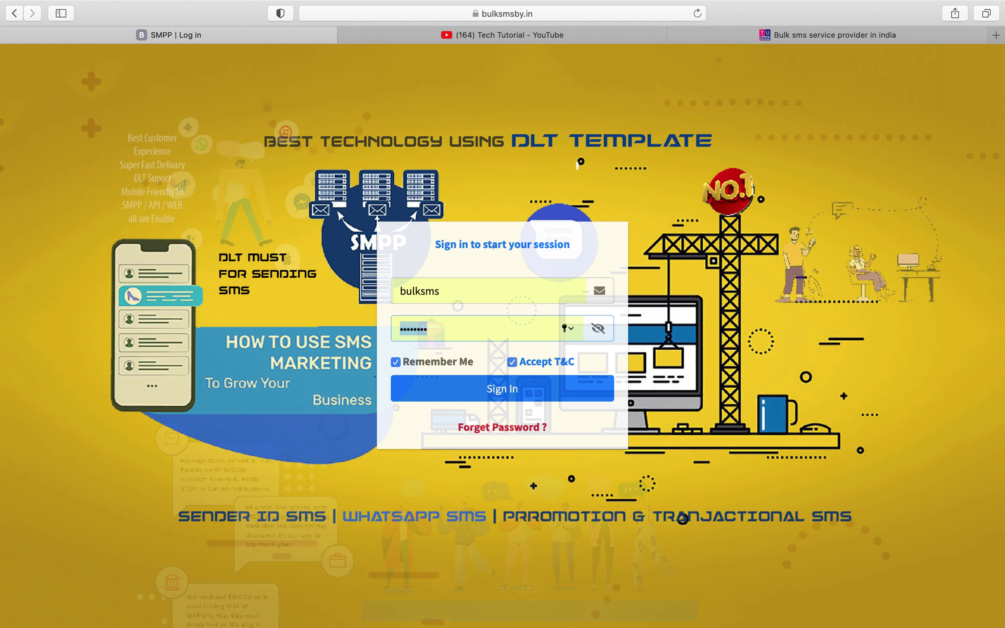
pyautogui.click(510, 399)
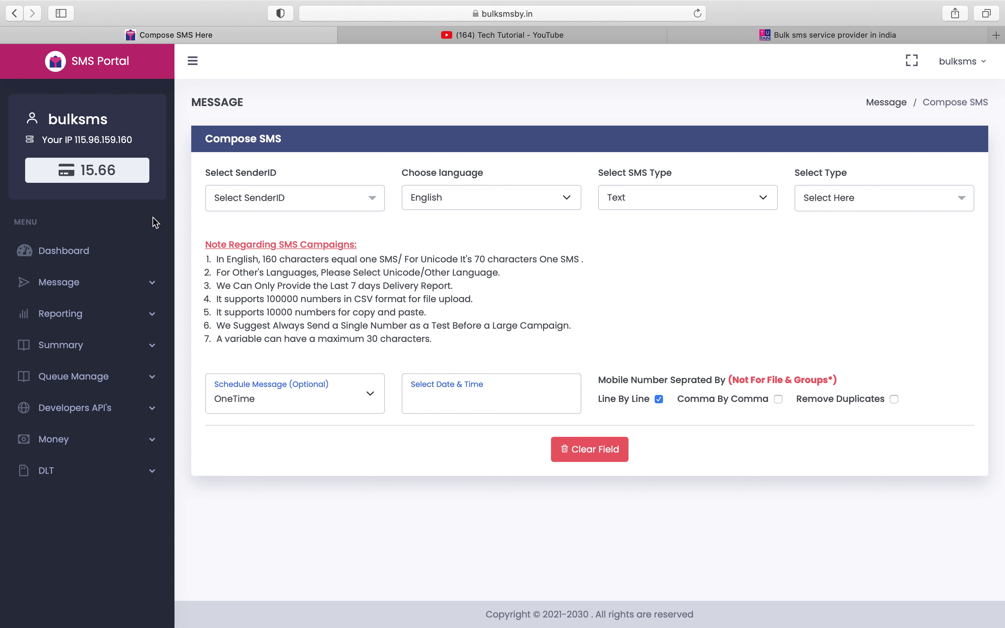
# - Open Compose SMS and set sender ID TURAIN with send type SendNow
pyautogui.click(91, 252)
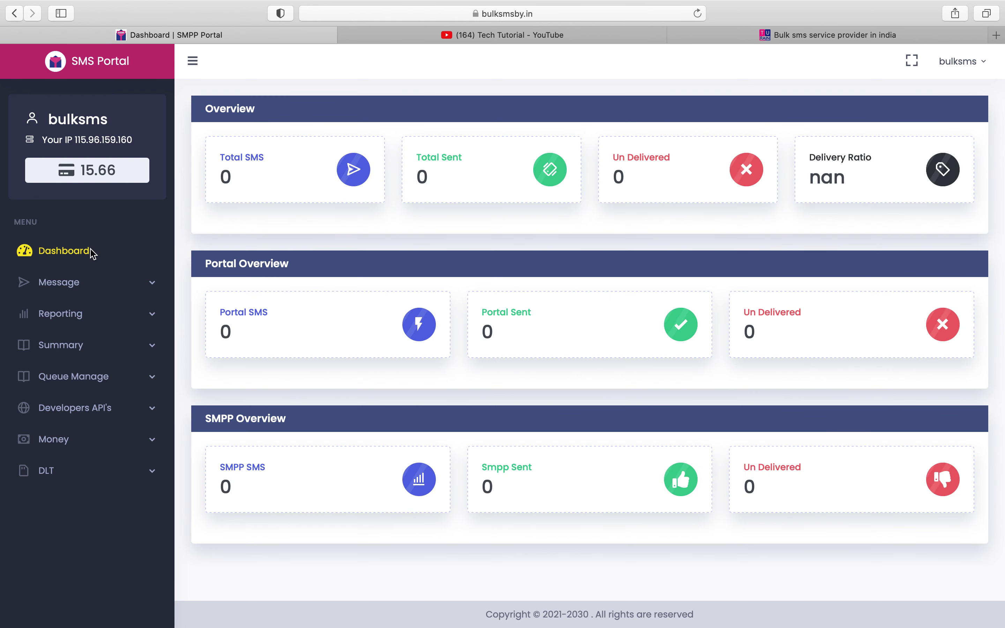
pyautogui.click(92, 282)
pyautogui.click(102, 314)
pyautogui.click(276, 199)
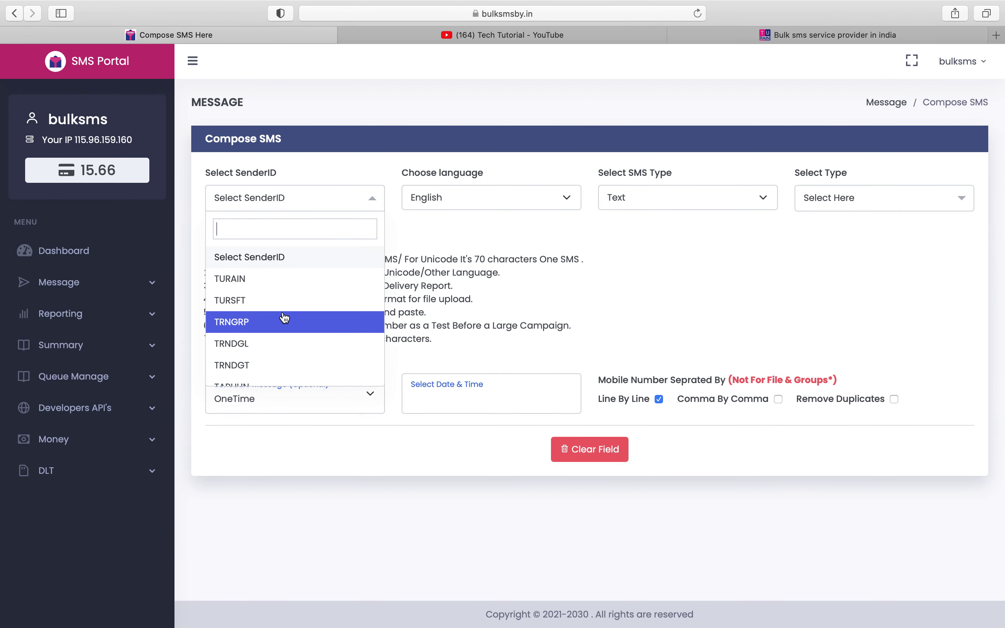
pyautogui.click(282, 289)
pyautogui.click(859, 199)
pyautogui.click(859, 260)
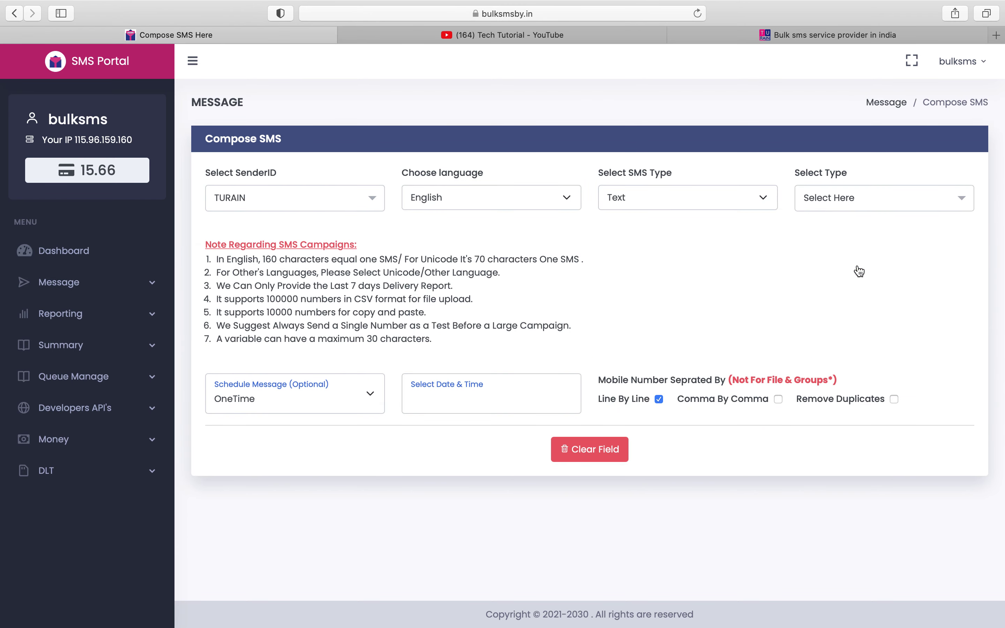
pyautogui.click(847, 201)
pyautogui.click(824, 279)
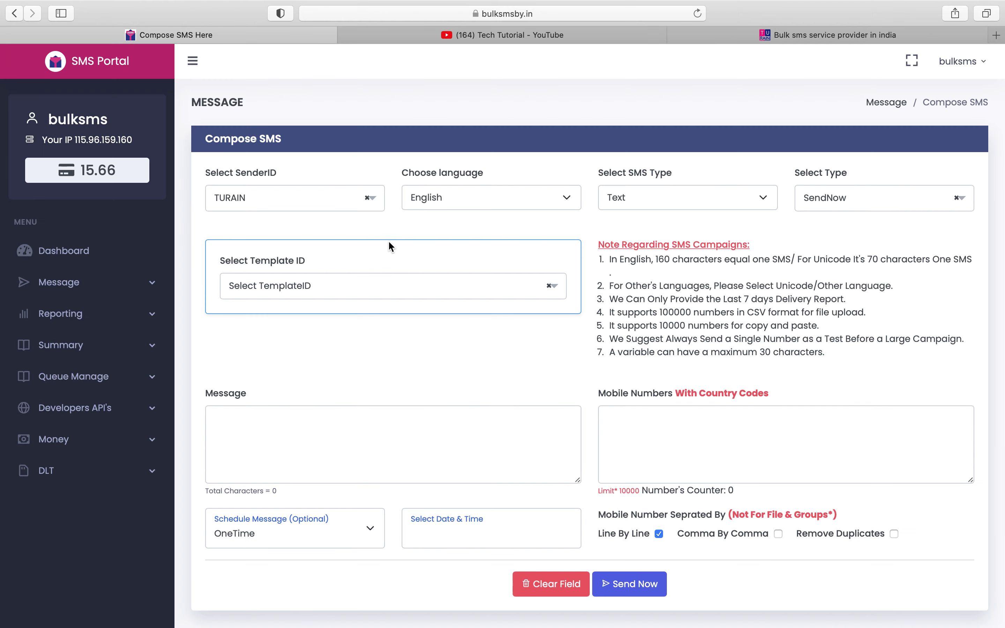
# - Fill the message from template 1707XXXXXXXXX17962, enter the recipient's mobile number, and send the 159-character SMS
pyautogui.click(369, 286)
pyautogui.click(368, 364)
pyautogui.click(693, 465)
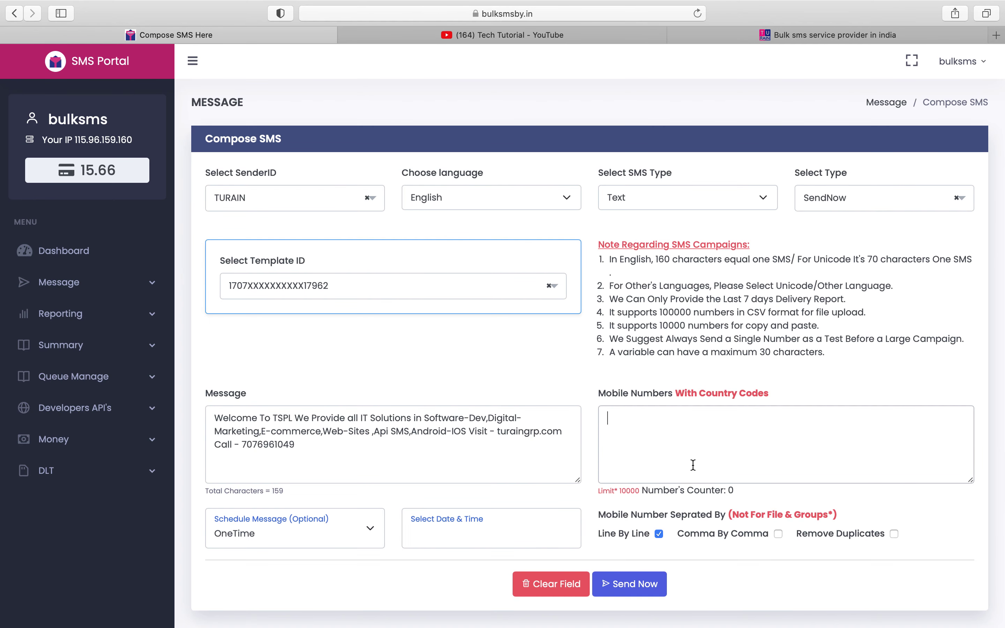
pyautogui.click(650, 586)
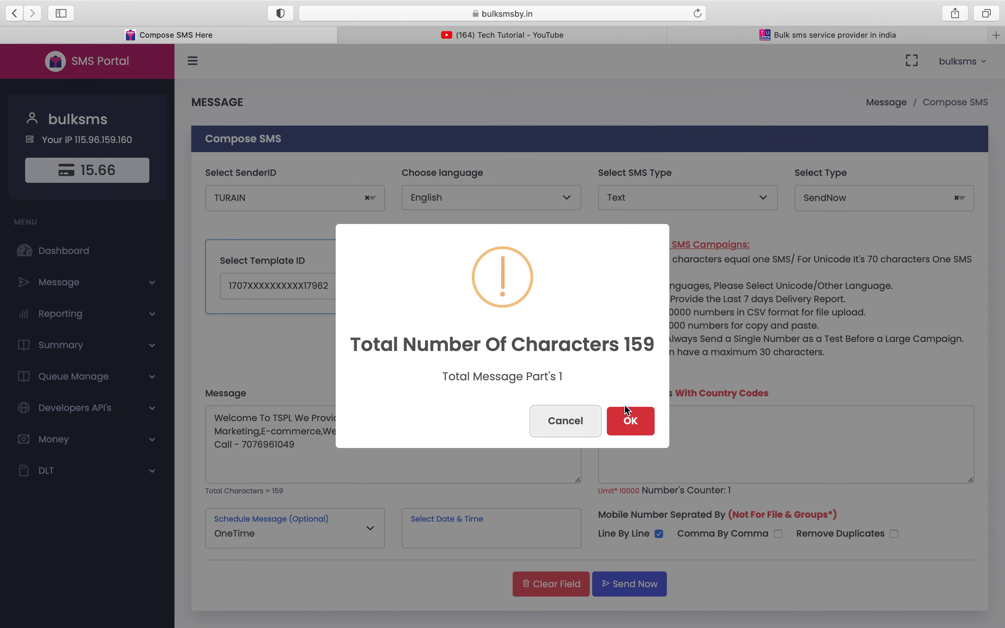
pyautogui.click(627, 417)
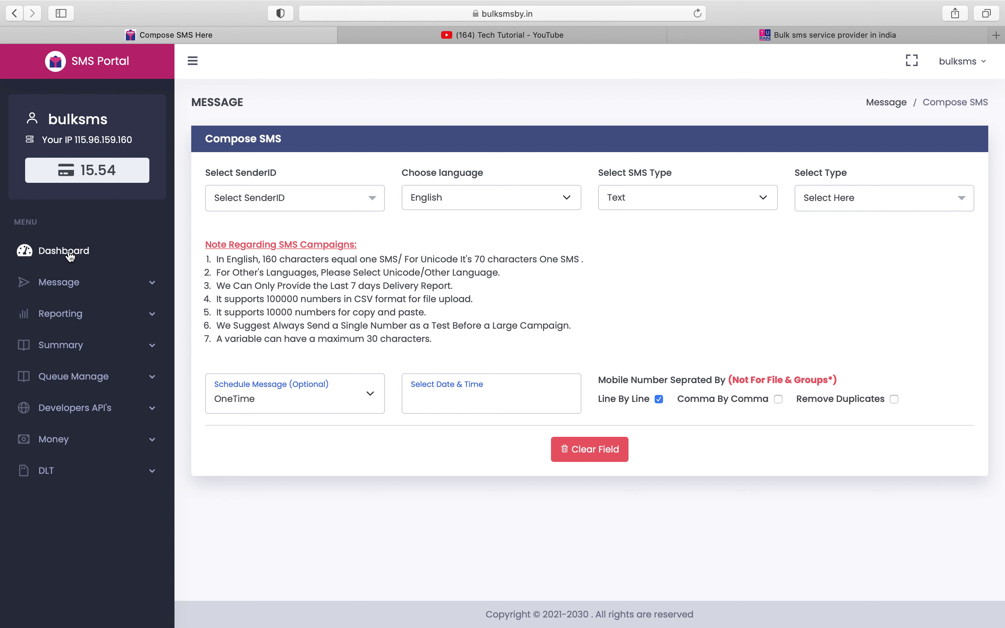
# - Check the dashboard's 0 undelivered count and 100.00 delivery ratio, then expand the DLT section
pyautogui.click(71, 256)
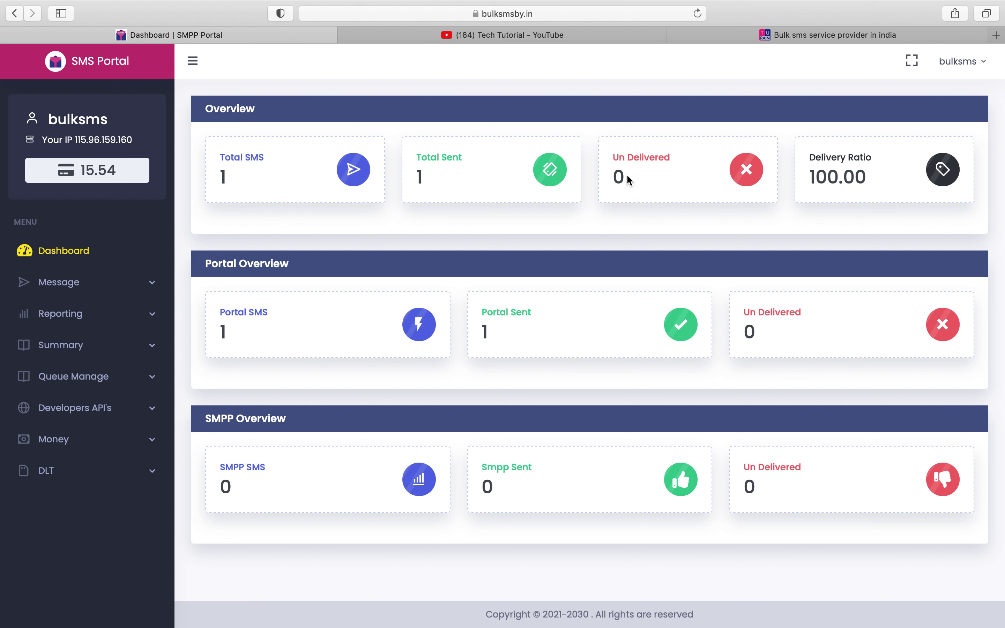
pyautogui.moveTo(626, 179); pyautogui.dragTo(615, 177)
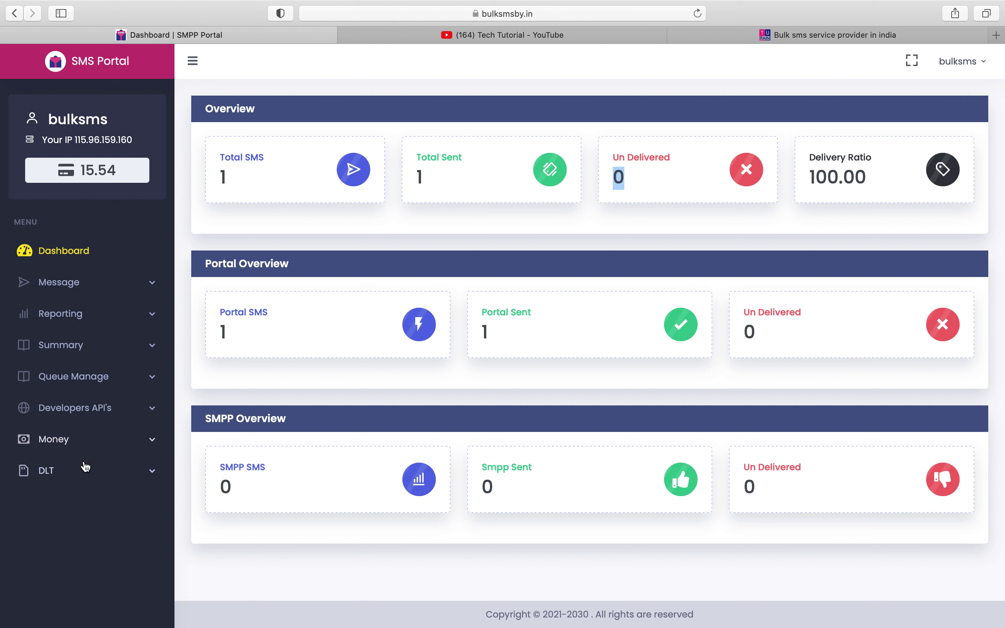
pyautogui.click(86, 476)
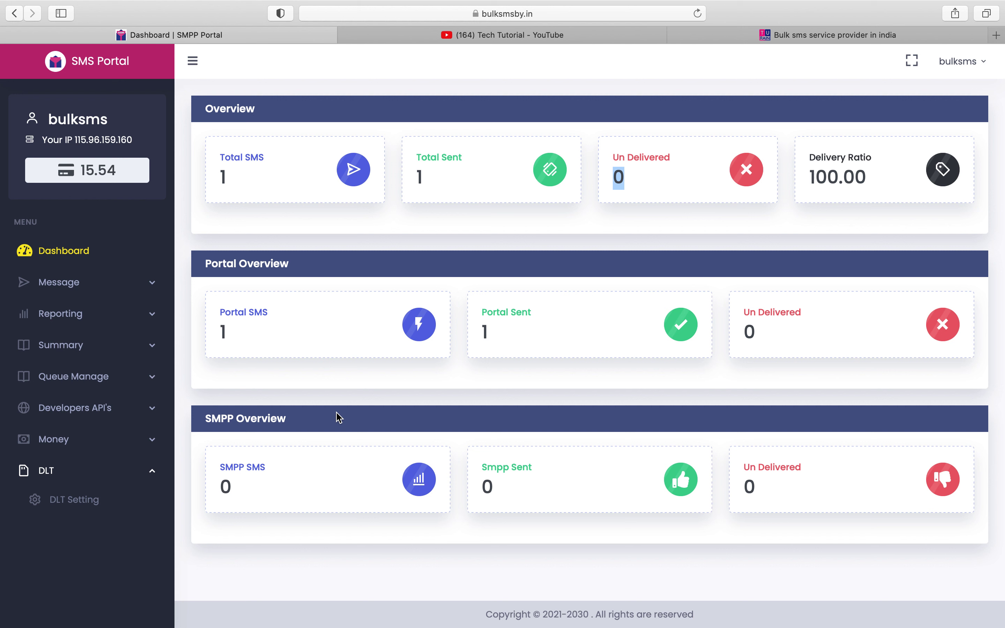
# - Open the account Edit page for resetting the login password
pyautogui.click(964, 62)
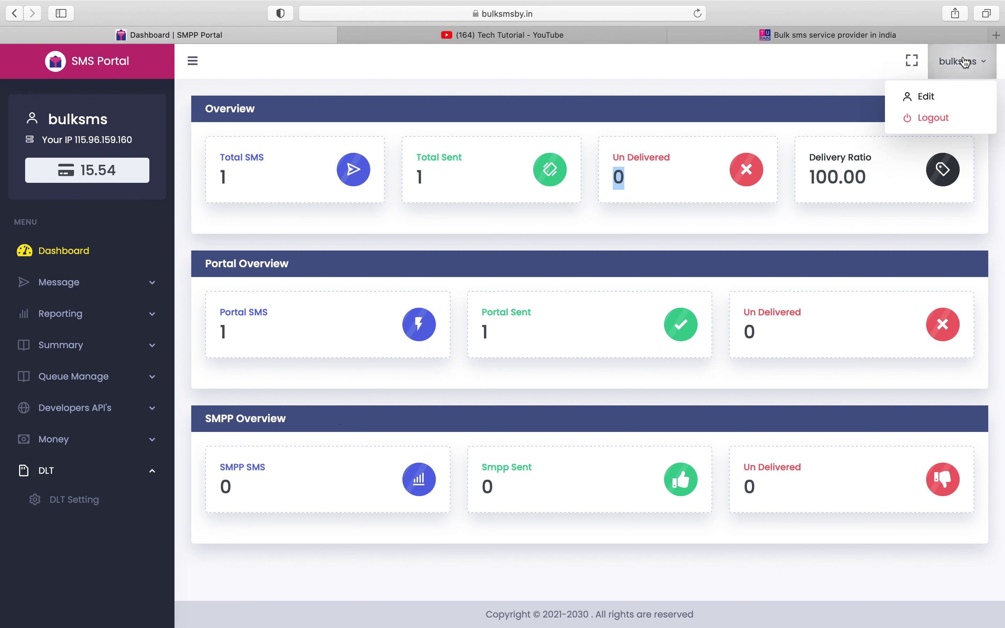
pyautogui.click(926, 96)
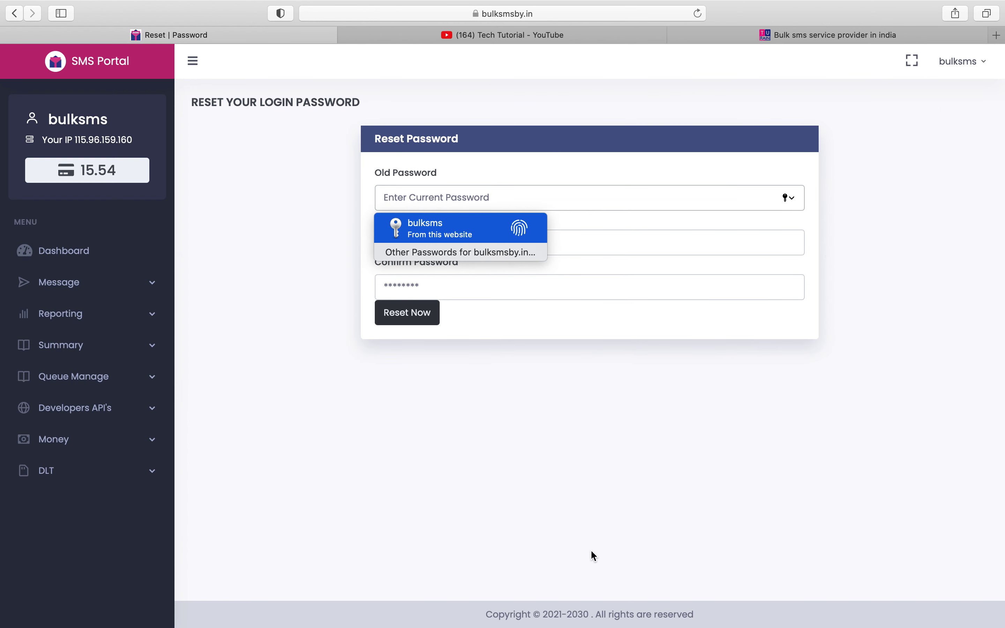
pyautogui.click(590, 552)
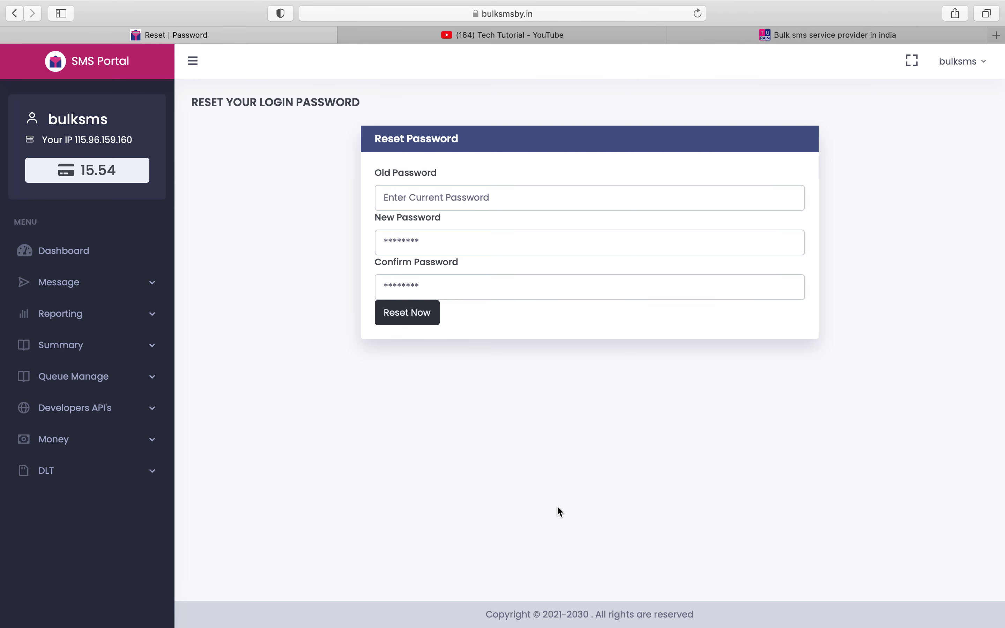
# - Highlight the 15.54 balance, the IP address line and the account username in the sidebar
pyautogui.moveTo(124, 170); pyautogui.dragTo(80, 173)
pyautogui.tripleClick(88, 141)
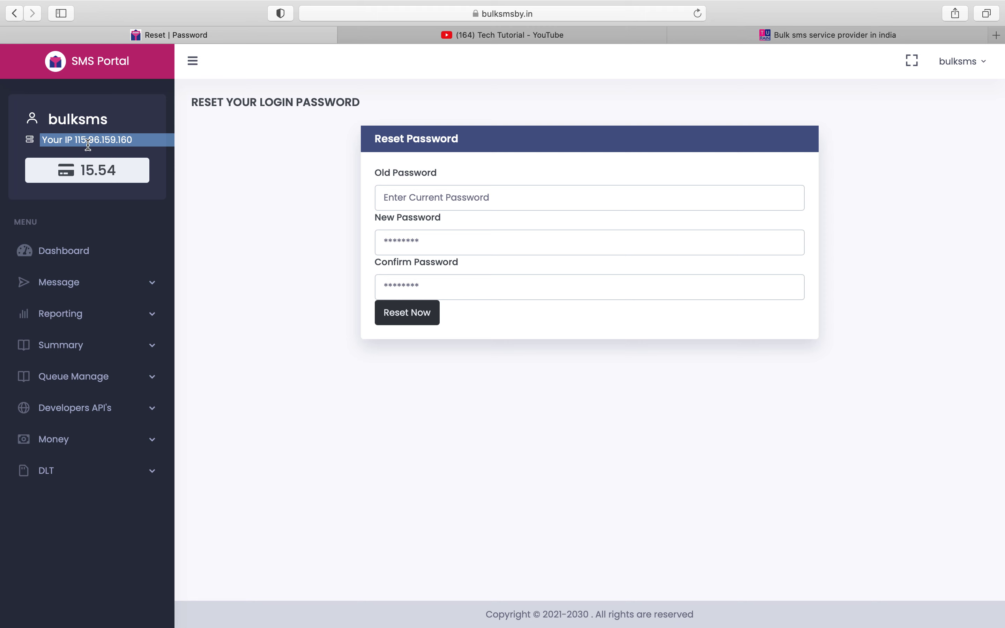
pyautogui.doubleClick(83, 120)
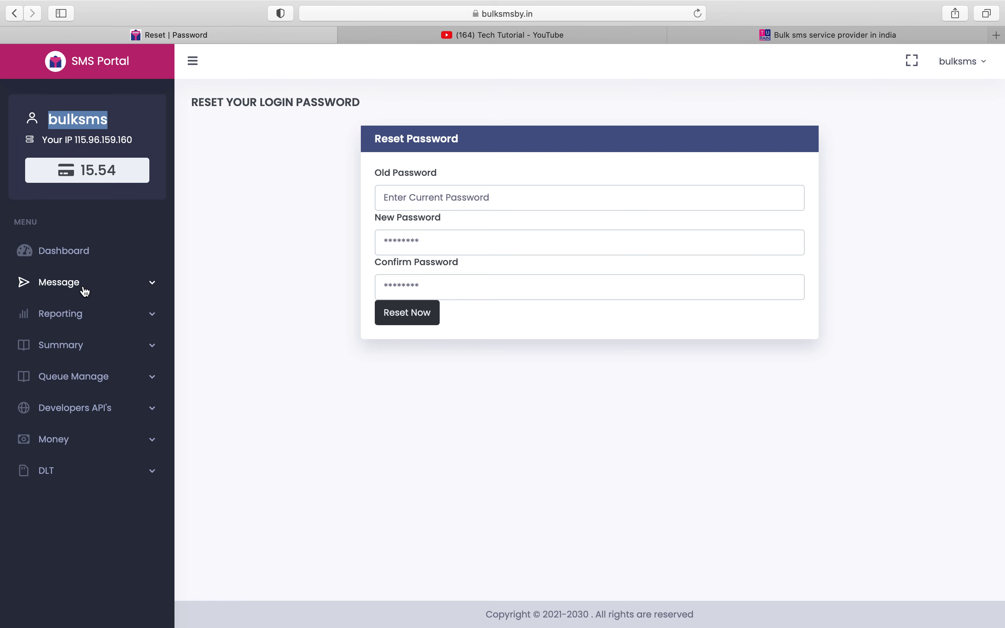
pyautogui.click(84, 289)
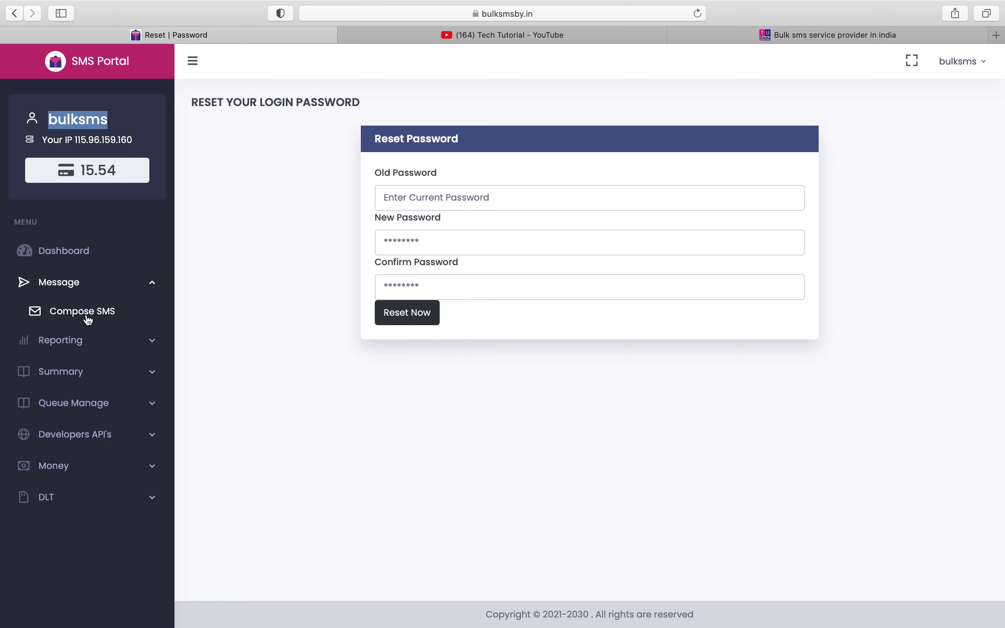
pyautogui.click(87, 316)
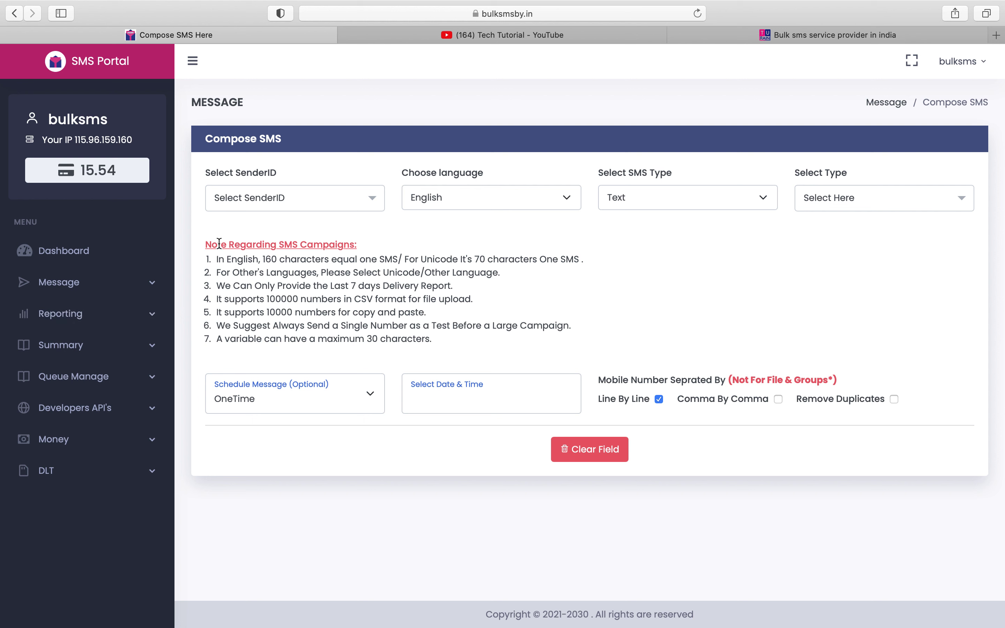
pyautogui.moveTo(206, 244); pyautogui.dragTo(560, 352)
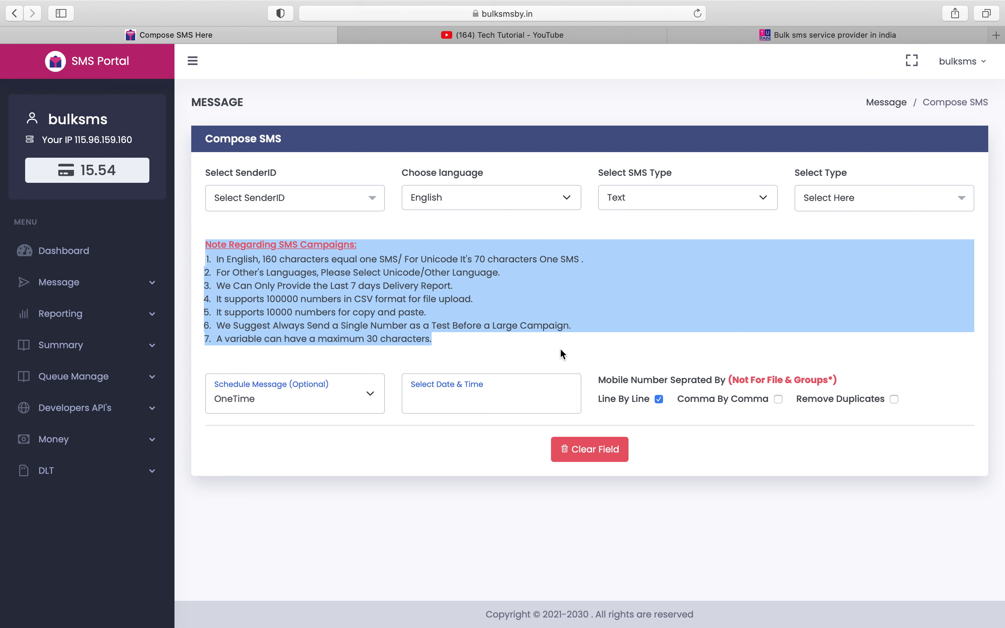
pyautogui.doubleClick(255, 260)
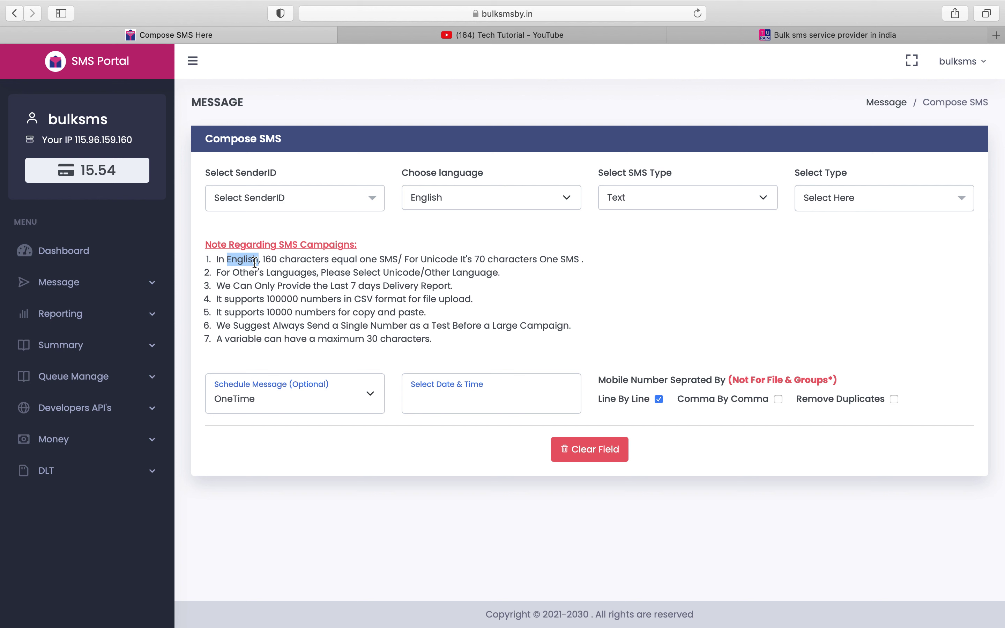
# - Pick TURAIN as sender ID, briefly switch to TURSFT, then set it back to TURAIN
pyautogui.click(285, 208)
pyautogui.click(289, 275)
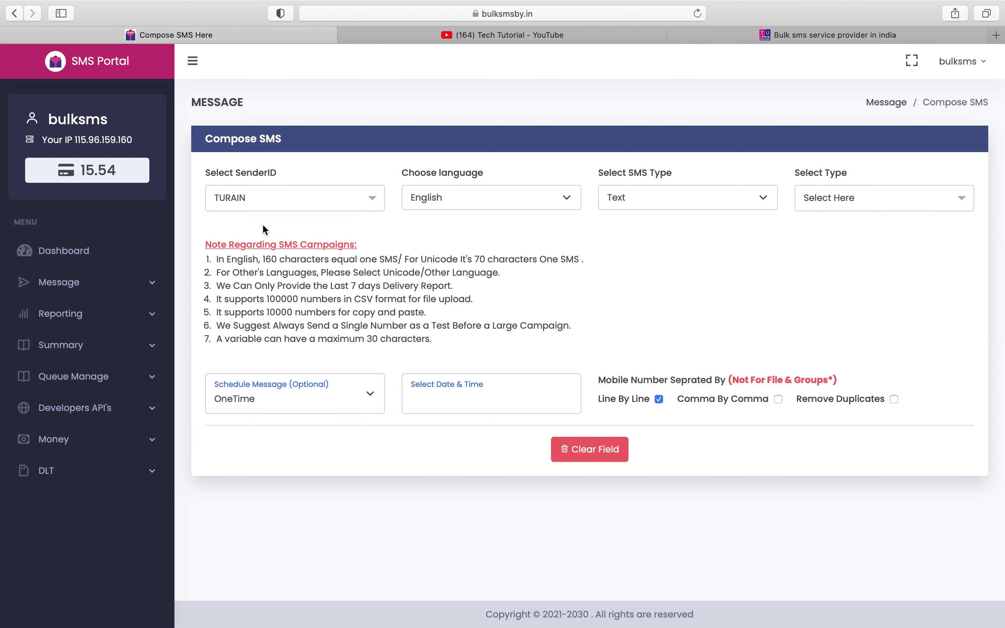
pyautogui.click(254, 198)
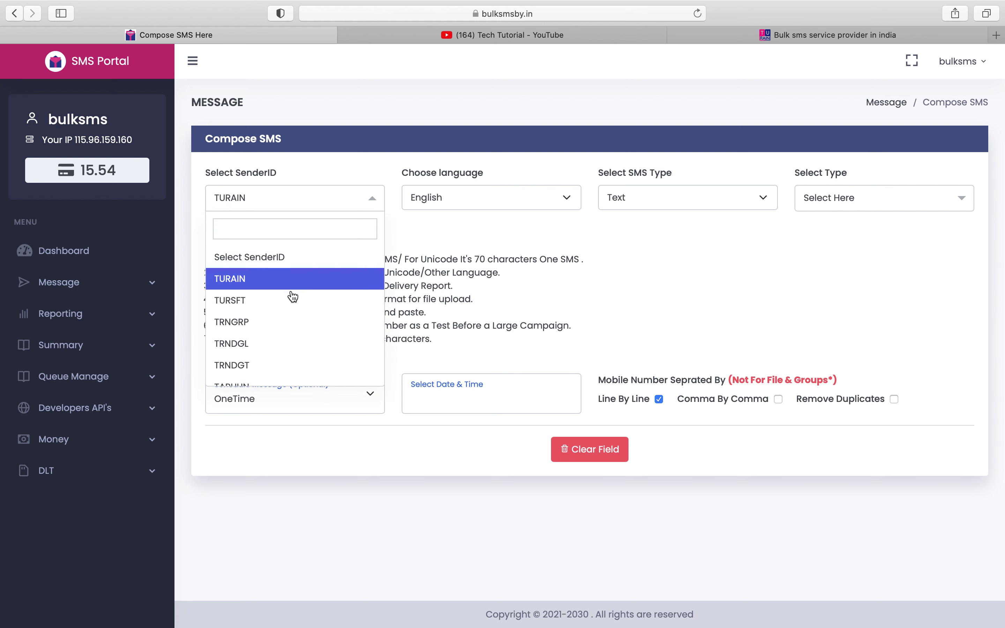
pyautogui.click(295, 308)
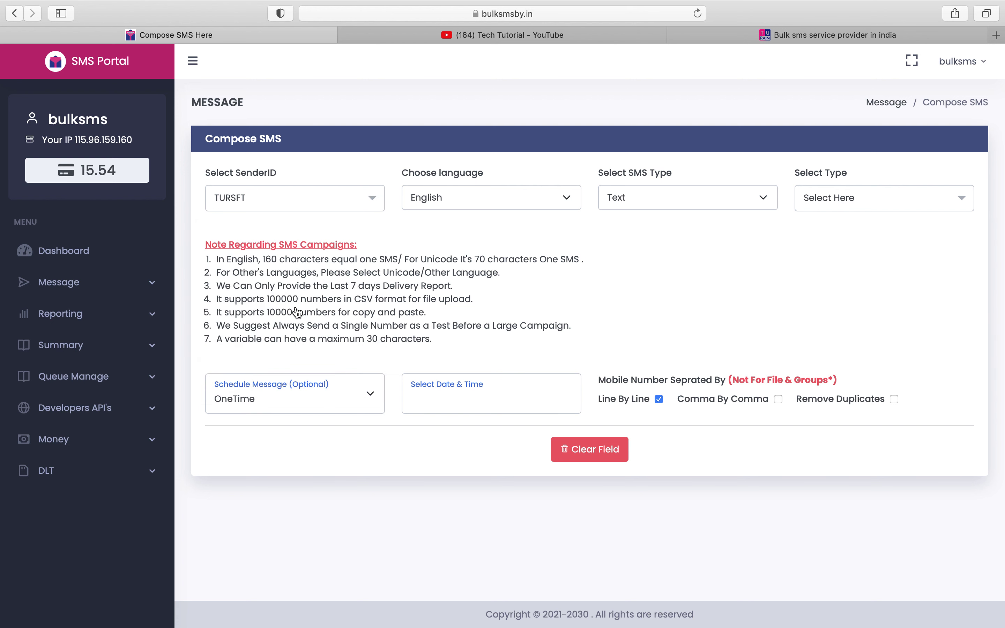
pyautogui.click(270, 207)
pyautogui.click(297, 276)
pyautogui.click(442, 206)
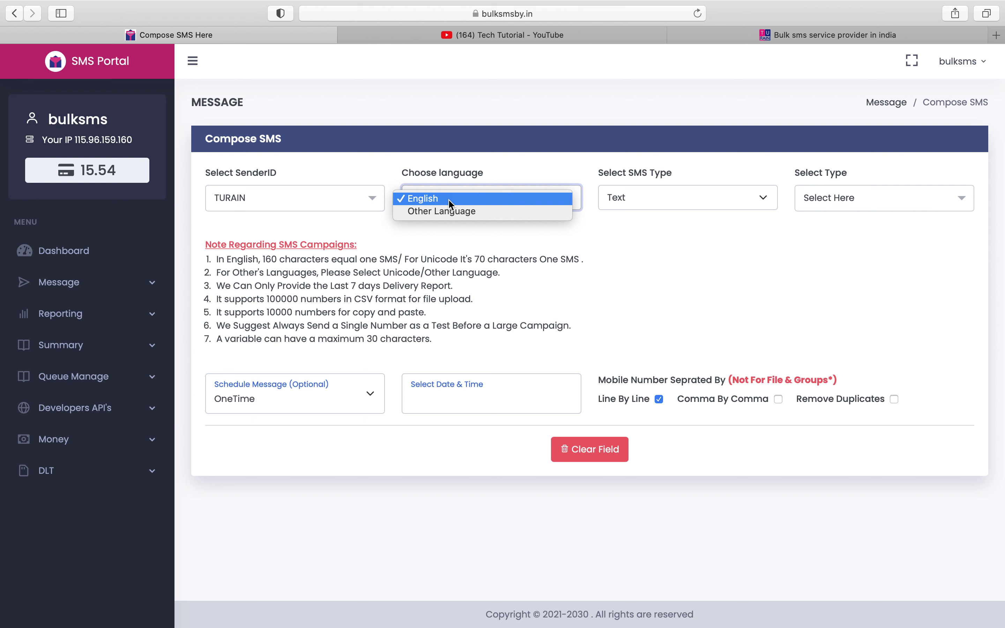
# - Keep English language and Text SMS type, and choose SendNow as the send type
pyautogui.click(448, 199)
pyautogui.click(623, 207)
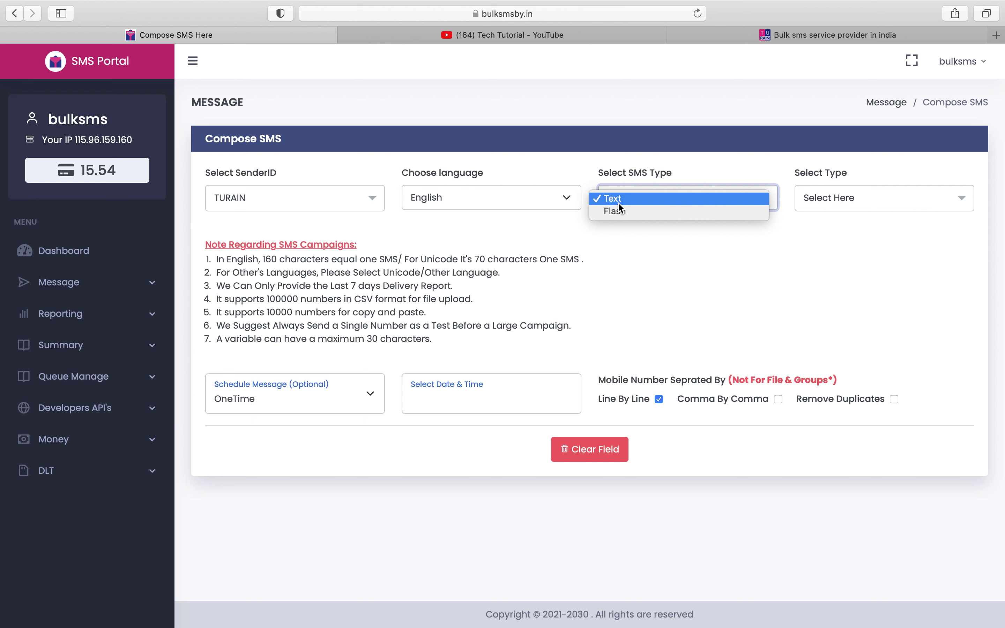
pyautogui.click(618, 202)
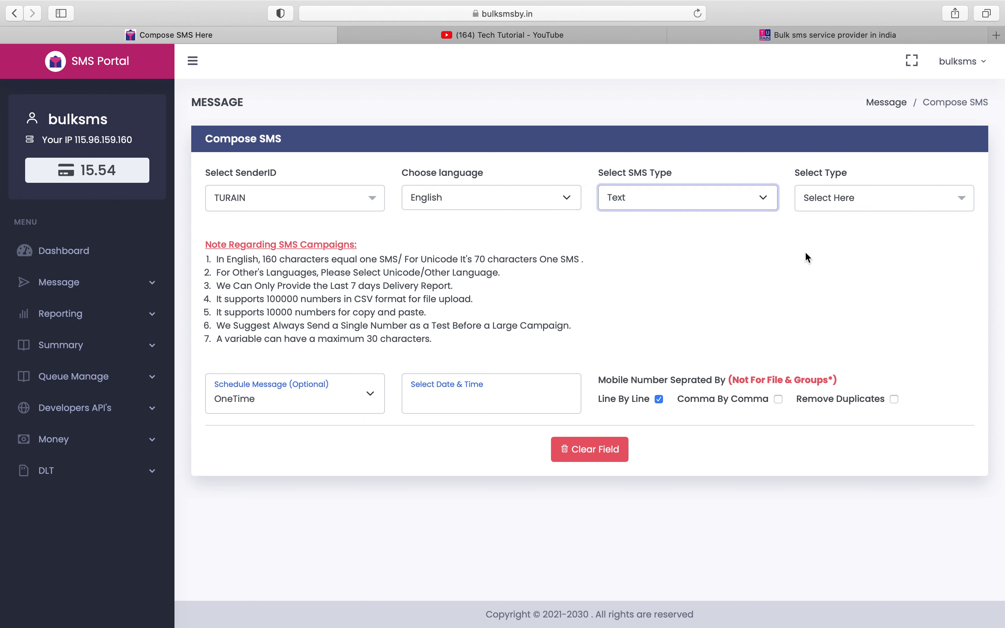
pyautogui.click(826, 207)
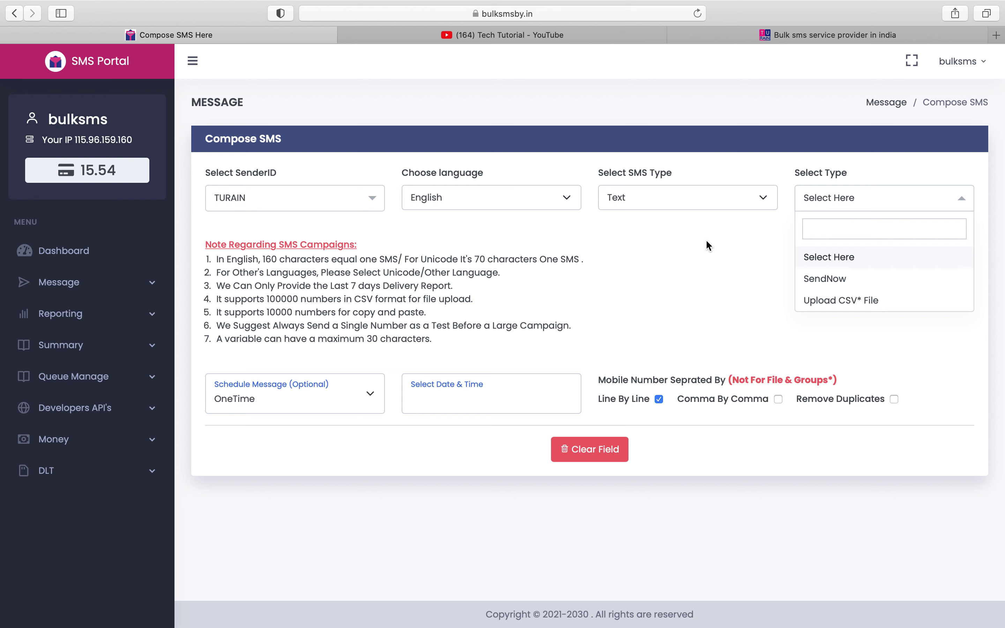
pyautogui.click(845, 286)
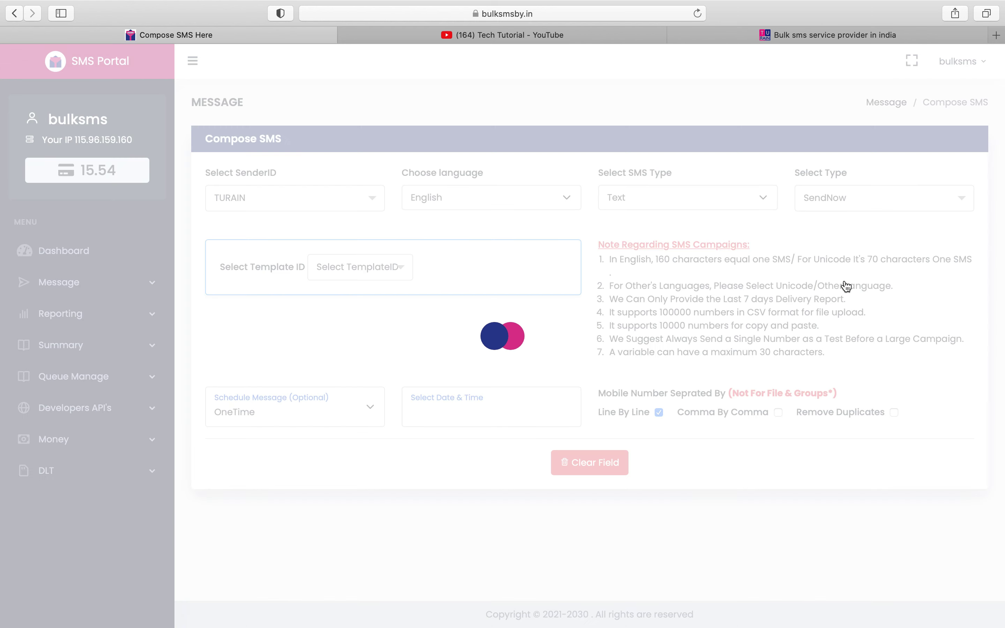
pyautogui.click(442, 286)
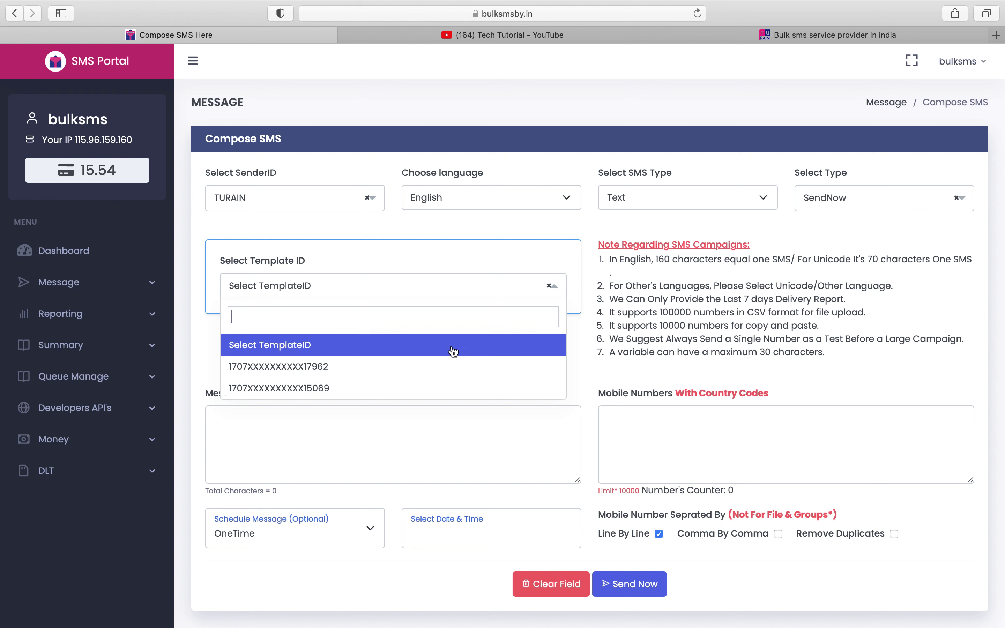
# - Fill the message from template 1707XXXXXXXXX17962, after briefly trying the template ending 15069
pyautogui.click(409, 377)
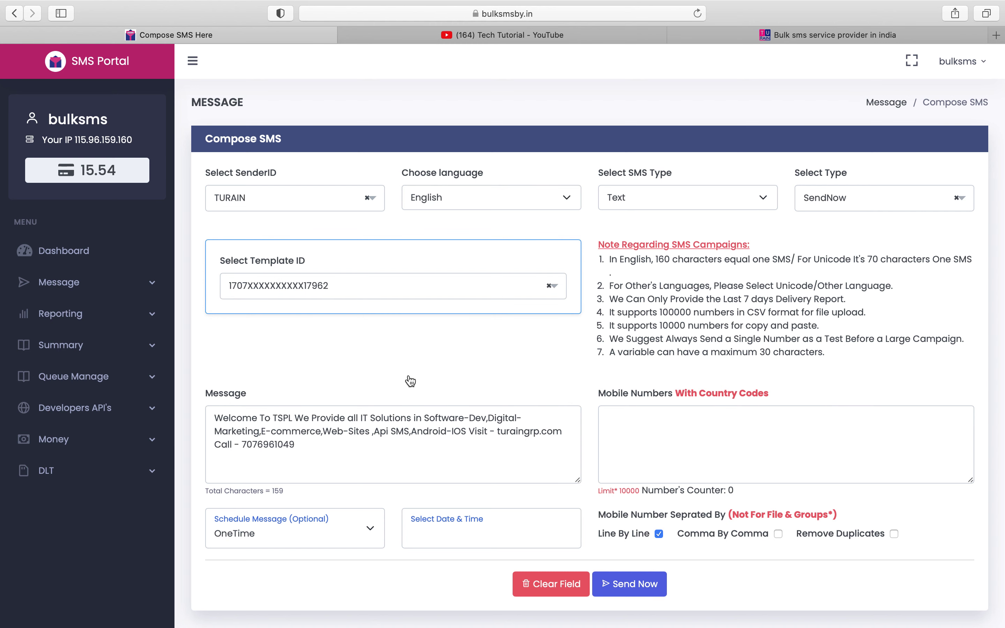
pyautogui.click(240, 293)
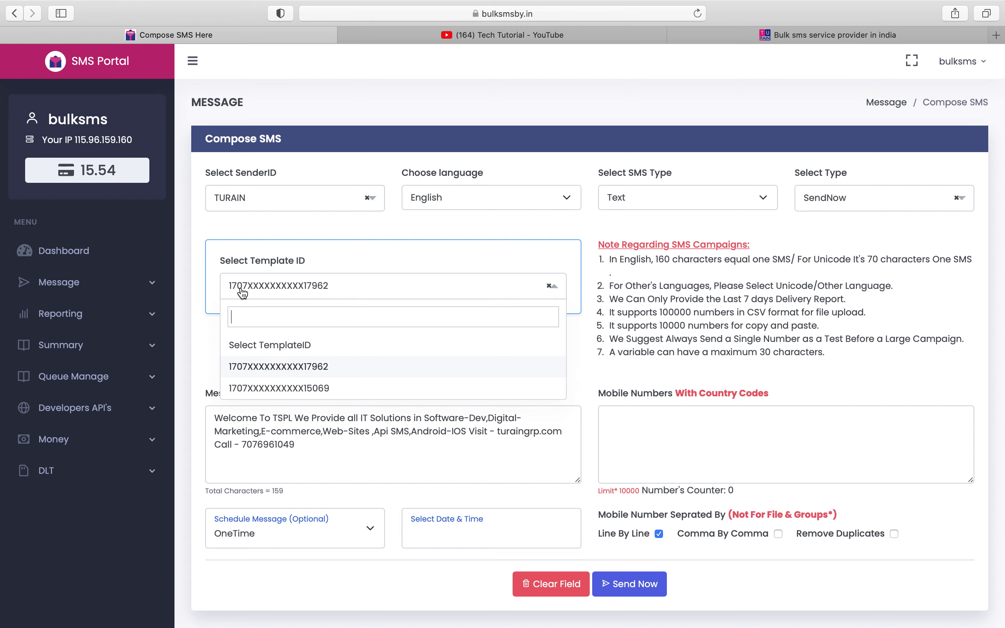
pyautogui.click(287, 388)
pyautogui.click(310, 287)
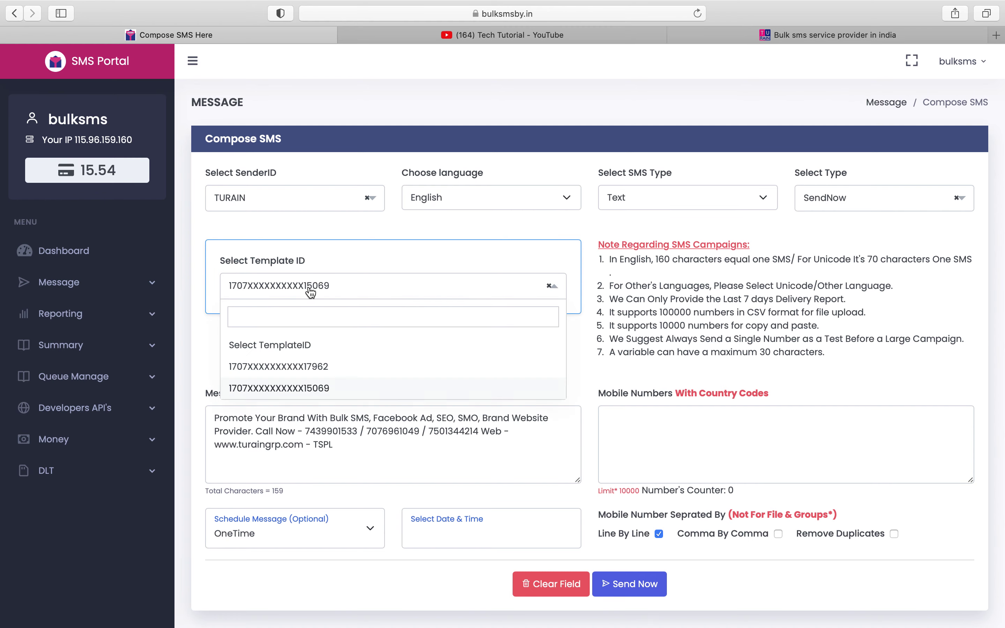
pyautogui.click(314, 369)
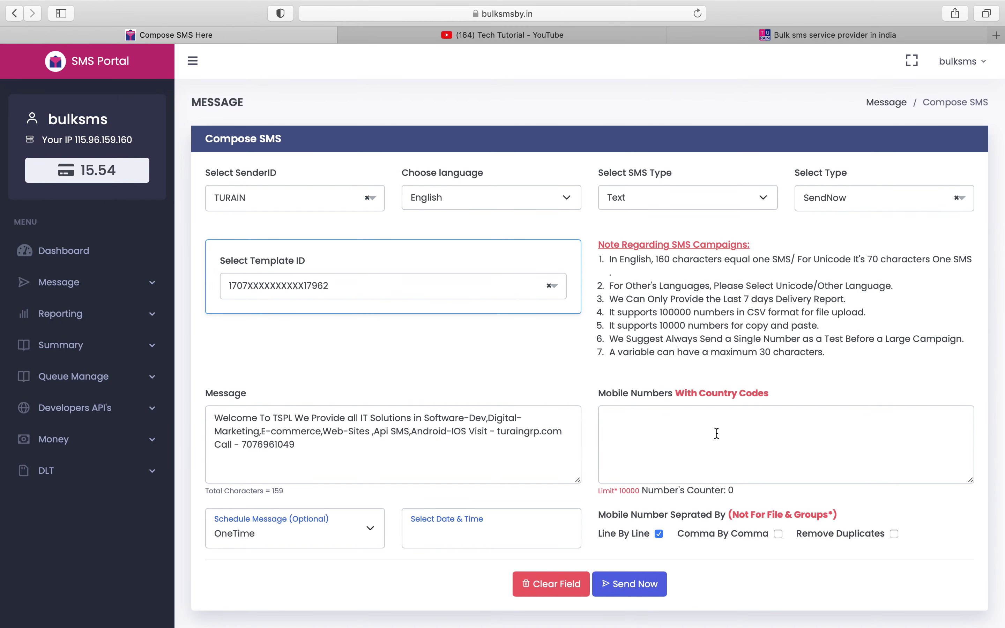
# - Enter two recipient mobile numbers on separate lines so the count updates
pyautogui.click(709, 446)
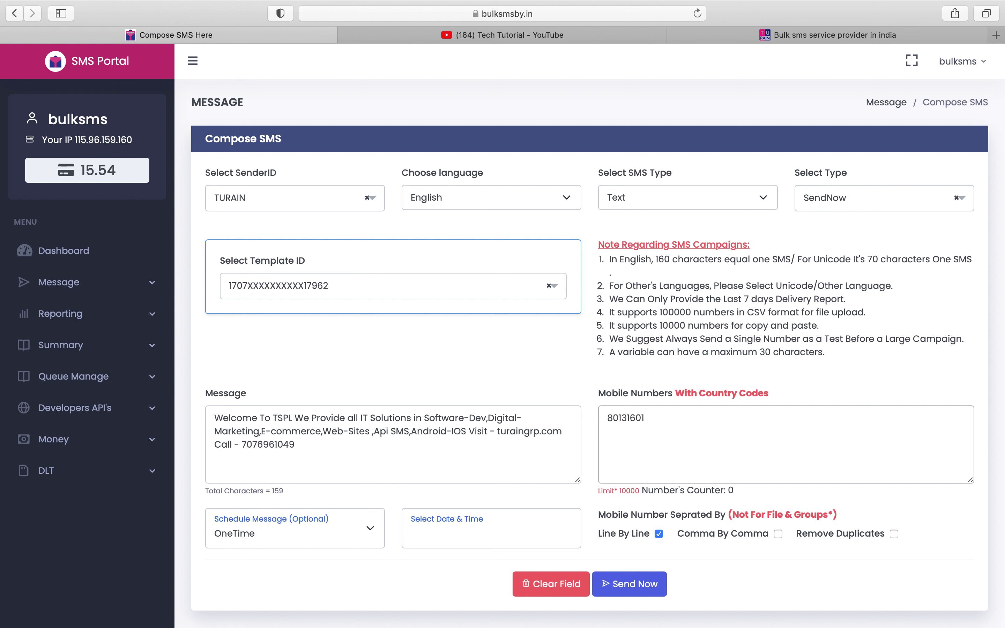
pyautogui.press('Return')
pyautogui.click(586, 490)
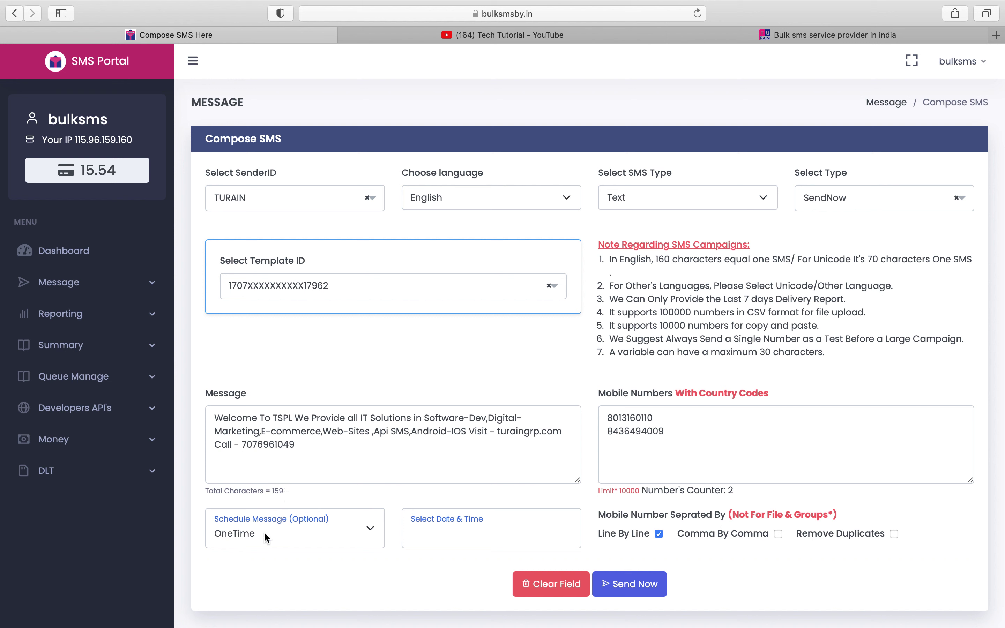
# - Keep one-time scheduling and Line By Line separation, then submit to reach the 159-character confirmation
pyautogui.click(331, 535)
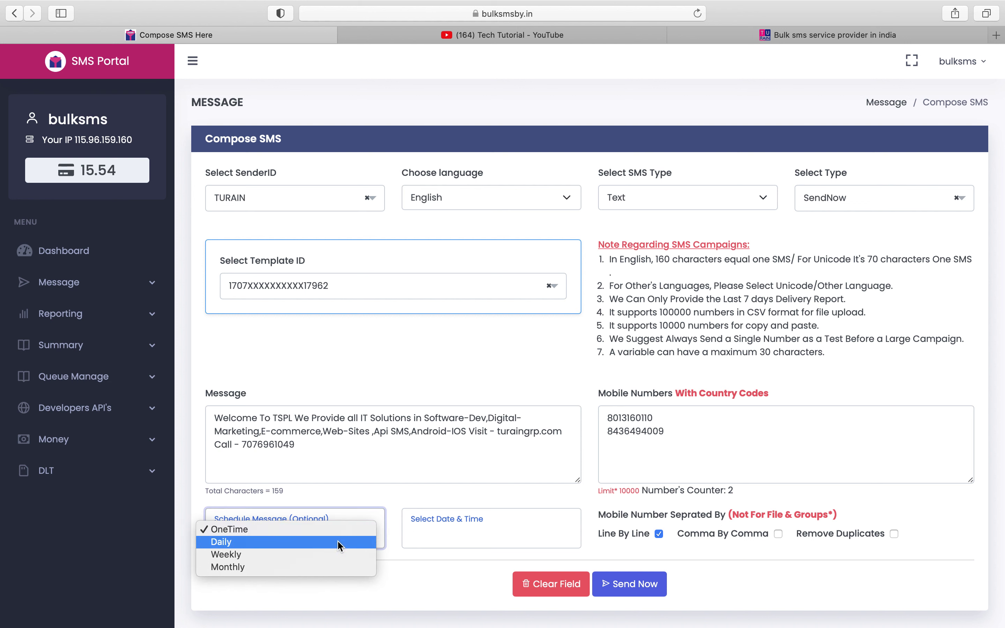
pyautogui.click(358, 492)
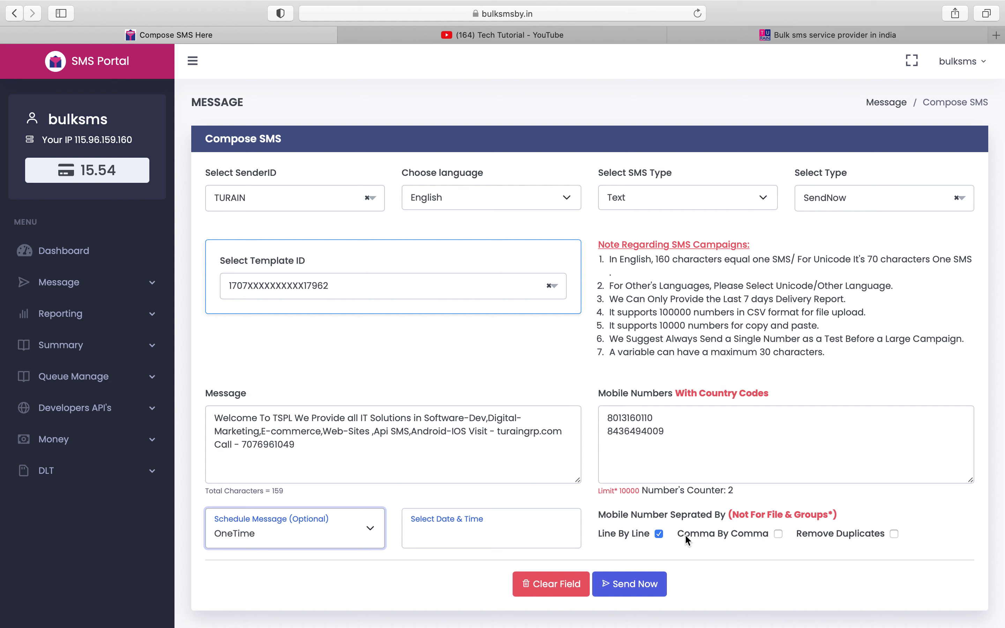
pyautogui.click(779, 534)
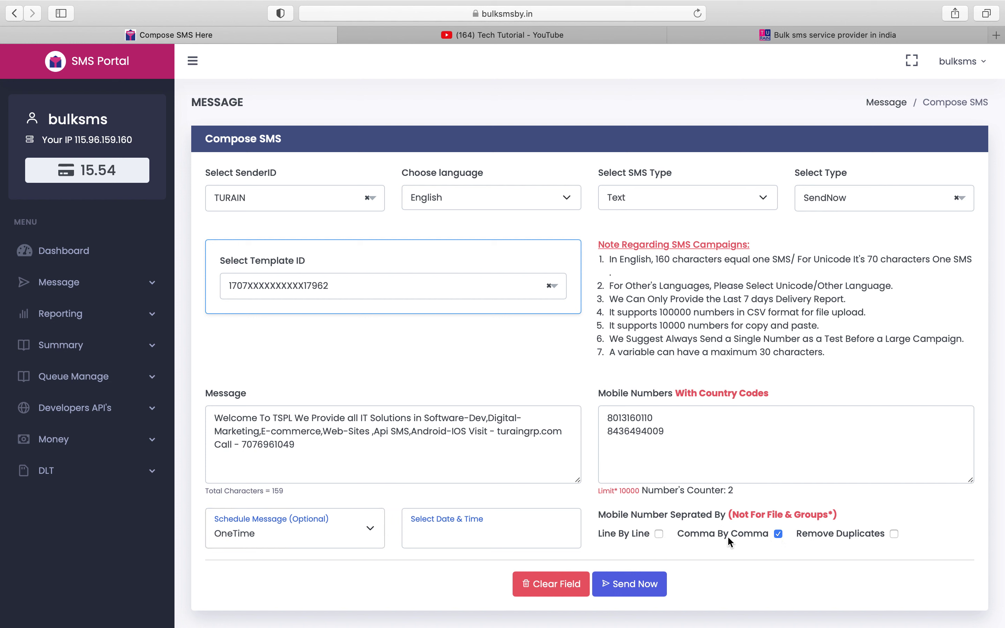
pyautogui.click(659, 534)
pyautogui.click(646, 586)
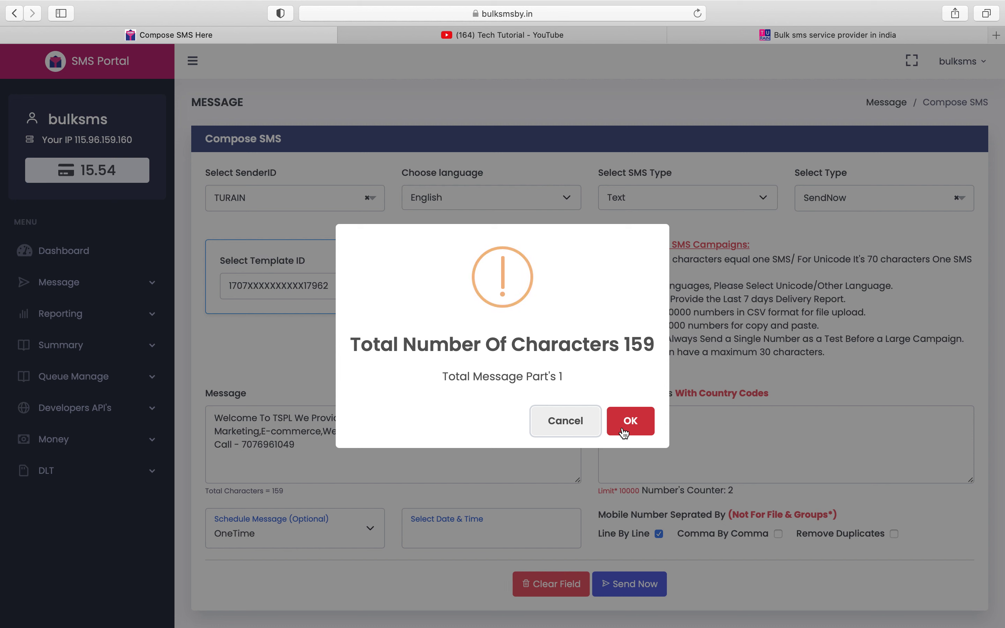
# - Confirm the 159-character send, dismiss the Success notice, and expand the Reporting menu
pyautogui.click(624, 431)
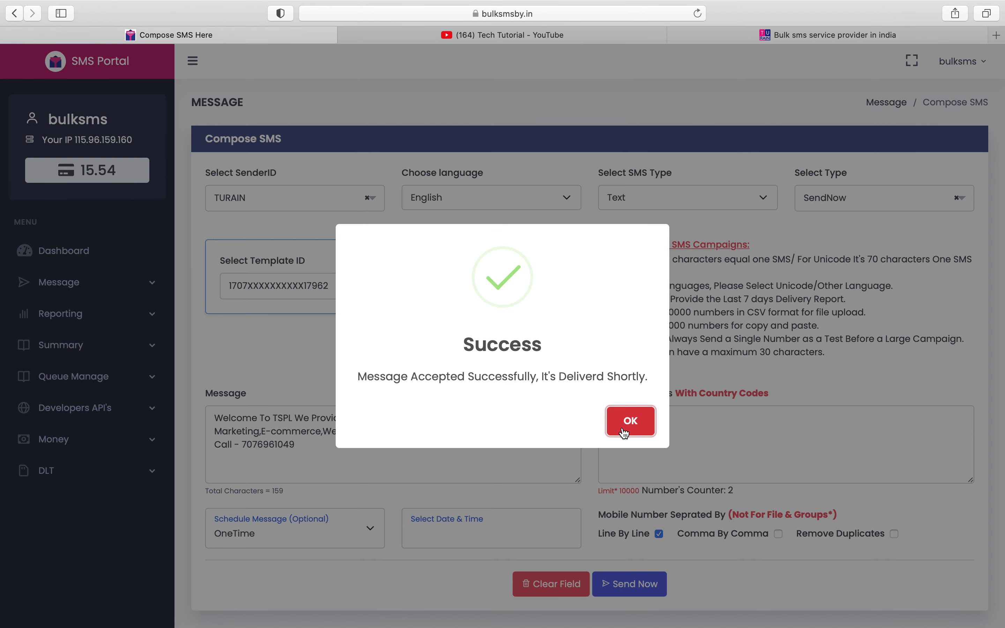
pyautogui.click(623, 432)
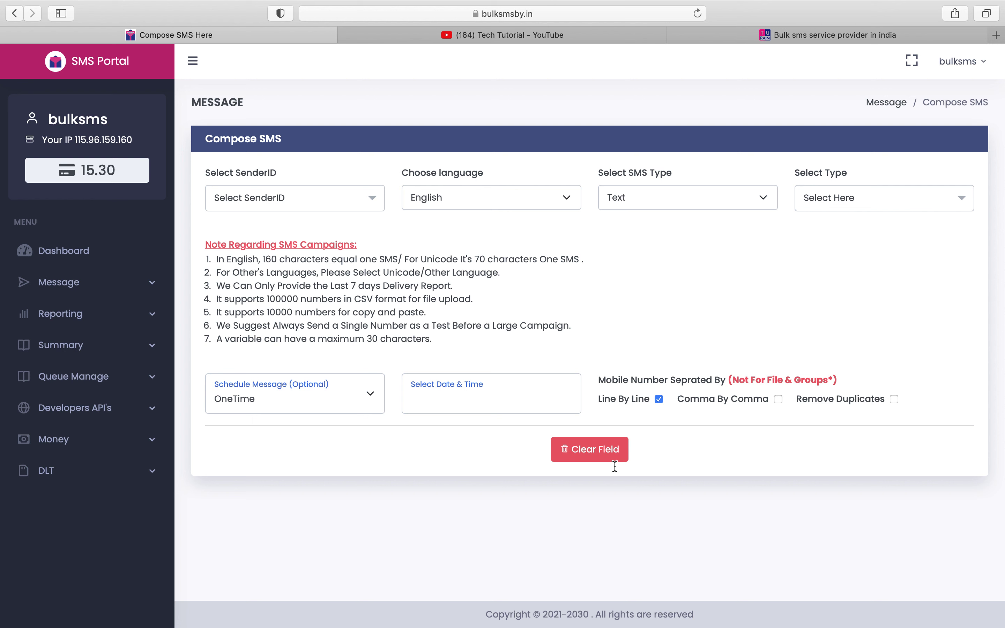
pyautogui.click(120, 320)
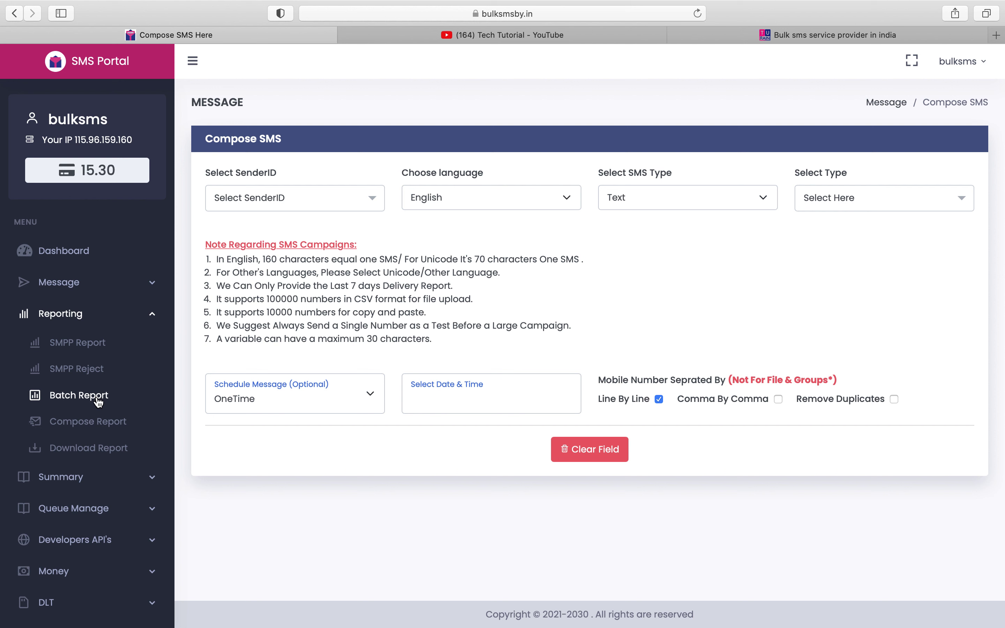
# - Open Batch SMS Reporting and inspect the first batch's mobile details and MsgID, then close that tab
pyautogui.click(98, 400)
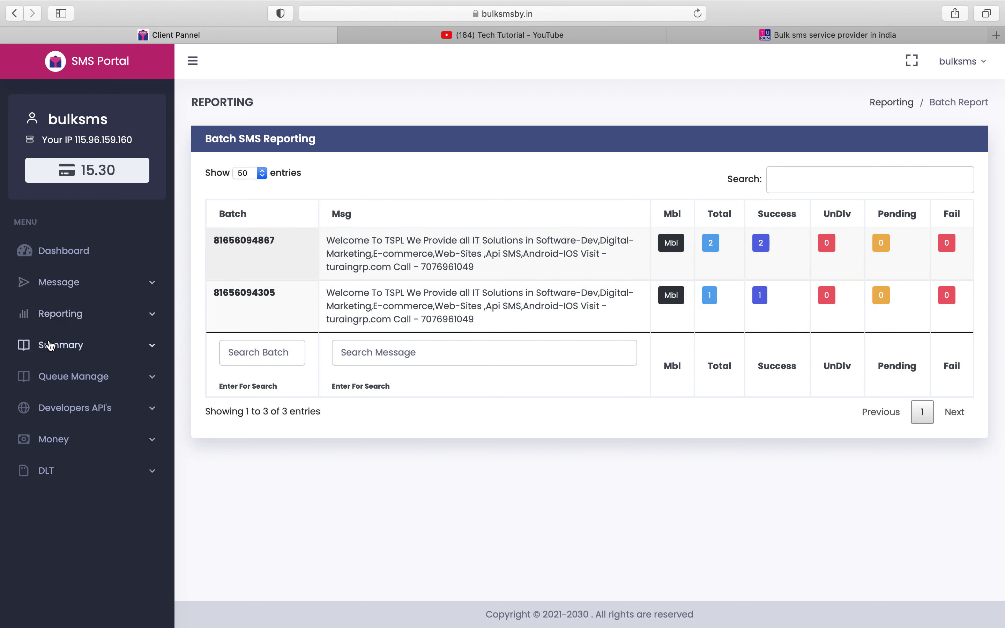
pyautogui.click(673, 246)
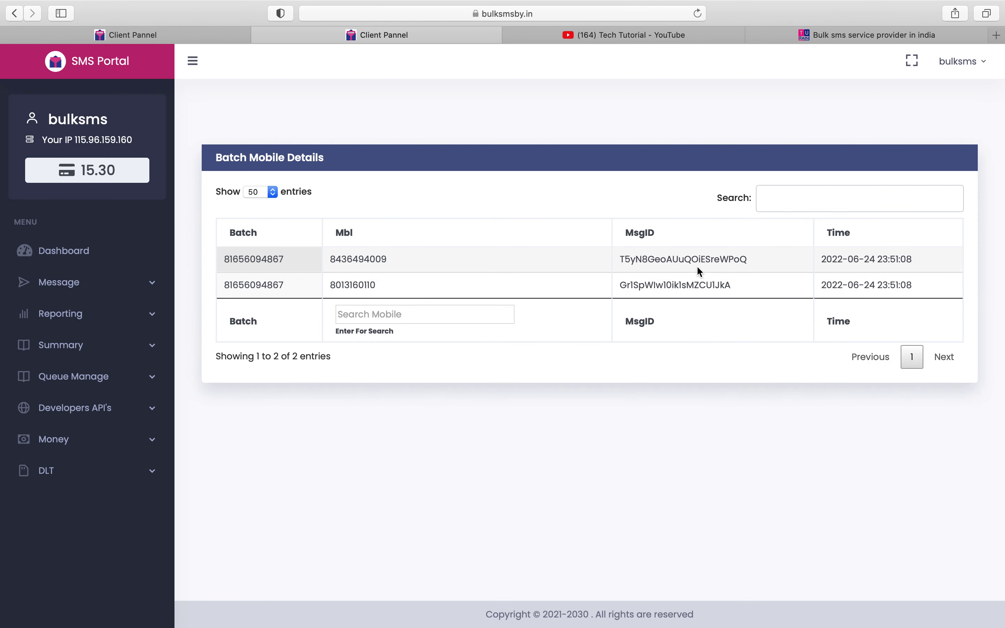
pyautogui.doubleClick(690, 258)
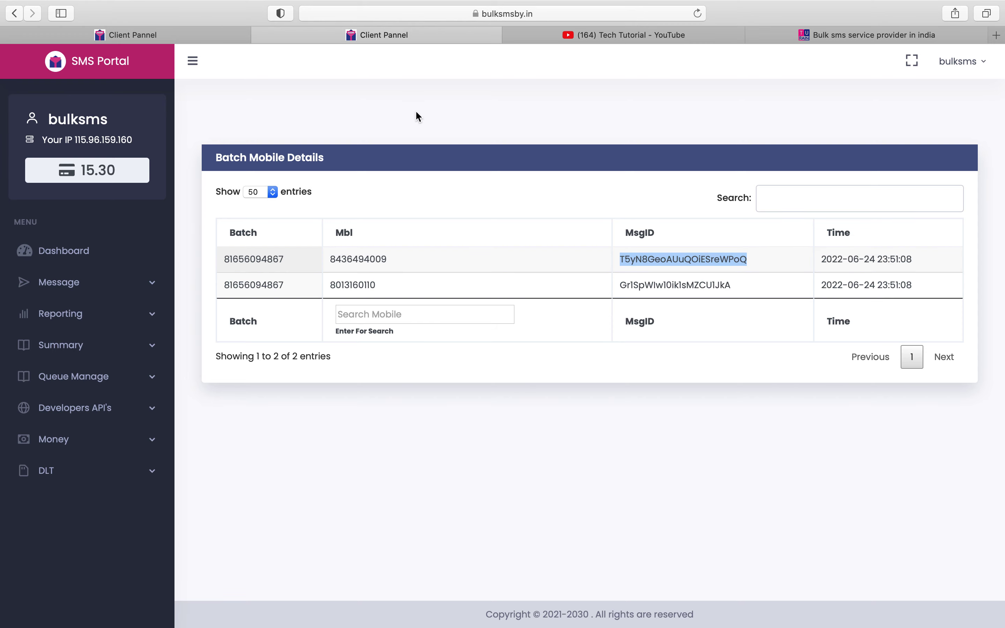
pyautogui.click(260, 35)
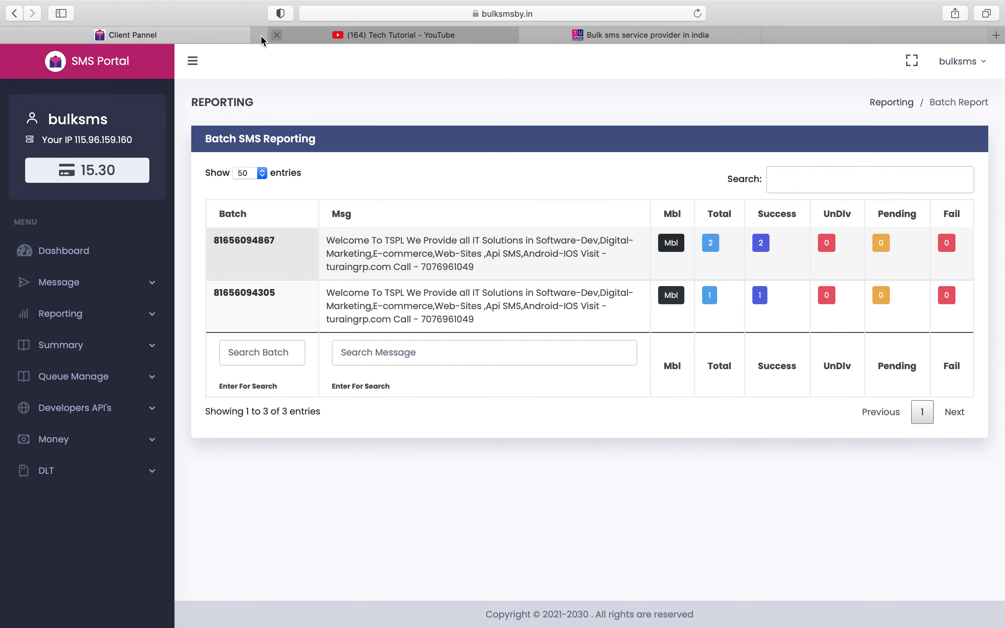
pyautogui.click(122, 317)
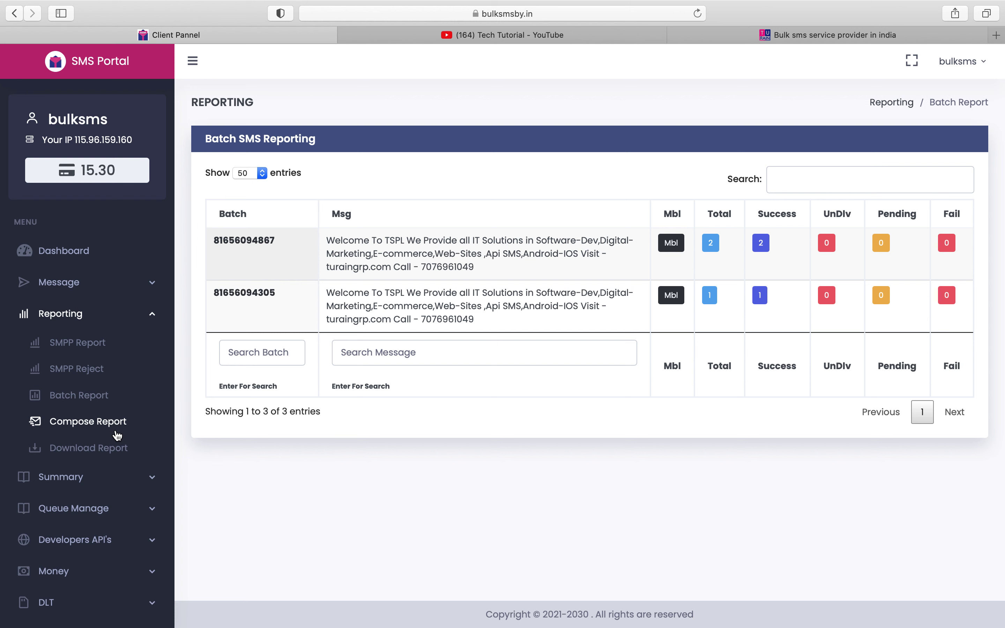
# - Scroll through the Compose SMS report table, then go to the last-7-days Download Report page
pyautogui.click(116, 432)
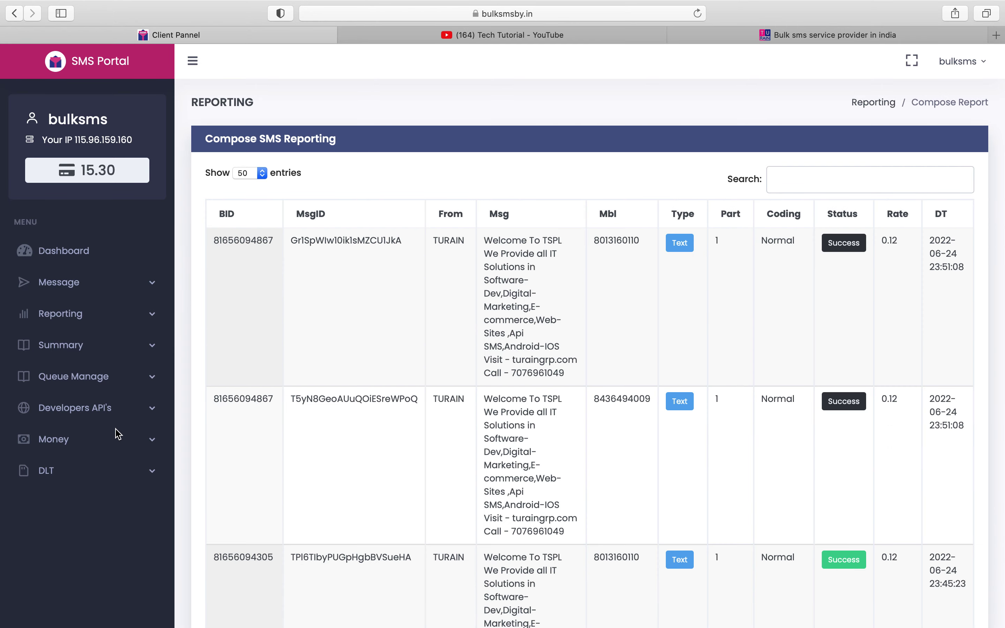
pyautogui.scroll(-6, 118, 435)
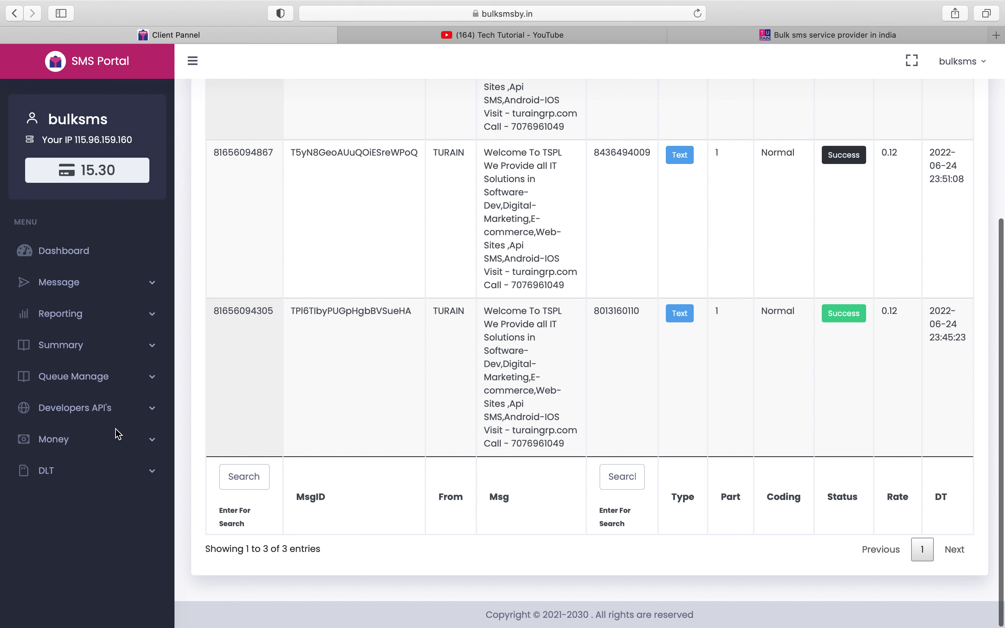
pyautogui.click(103, 320)
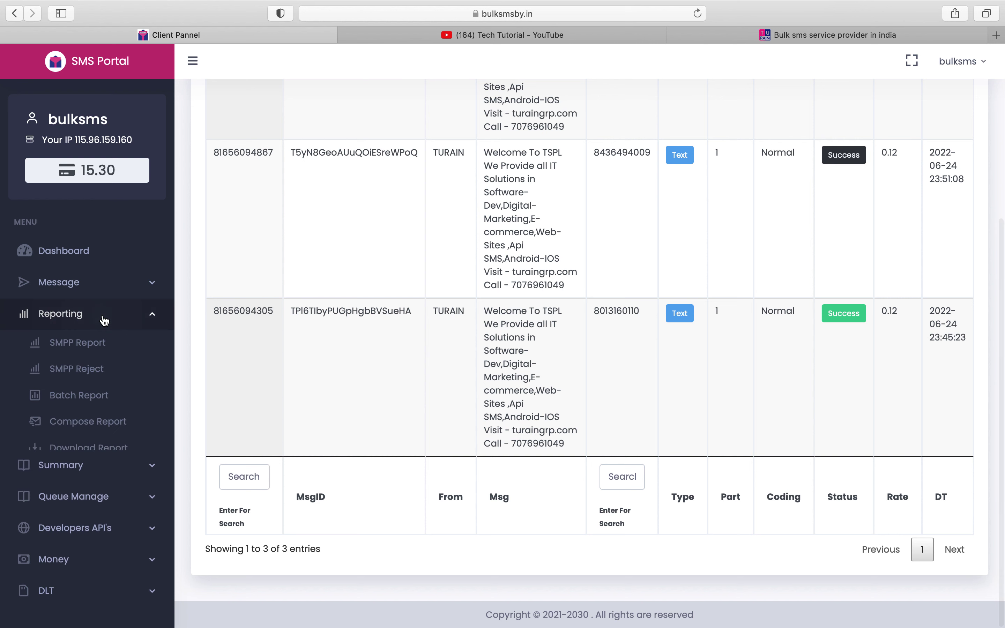
pyautogui.click(113, 456)
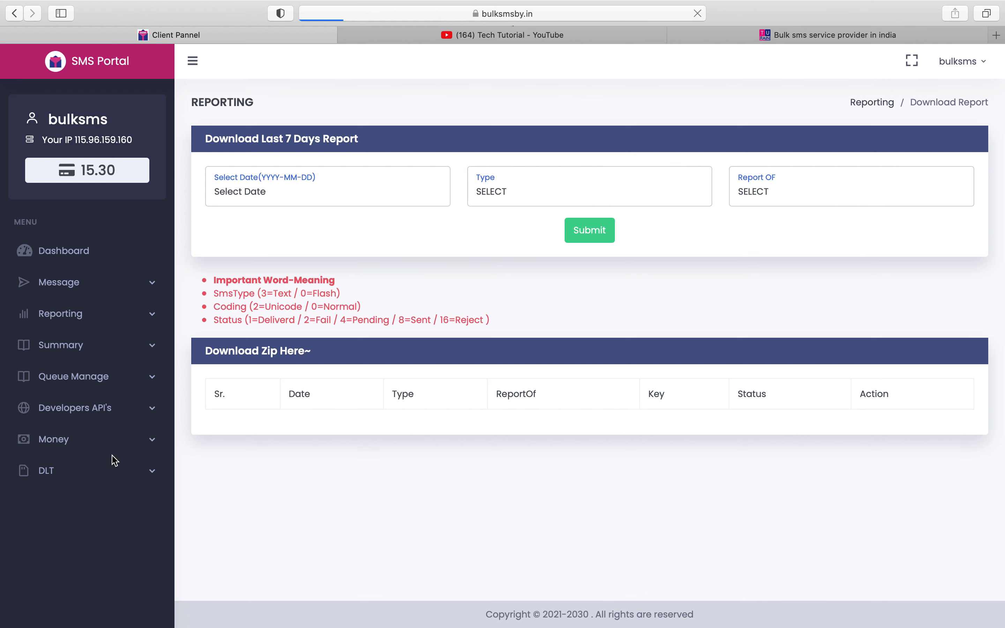
# - Request a report of Portal, date Today Report, type All, and submit it
pyautogui.click(245, 194)
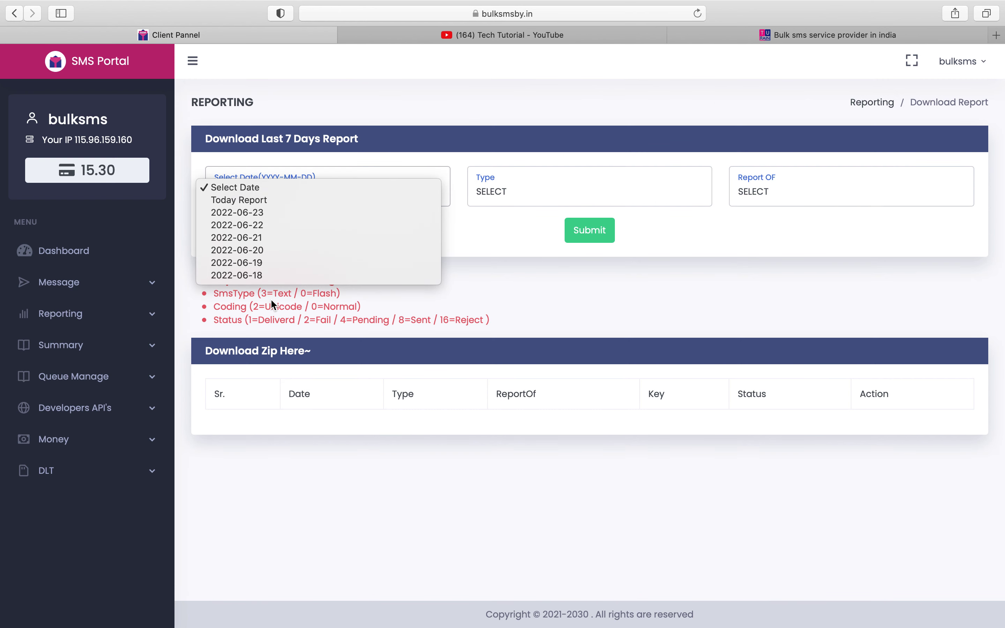
pyautogui.click(492, 195)
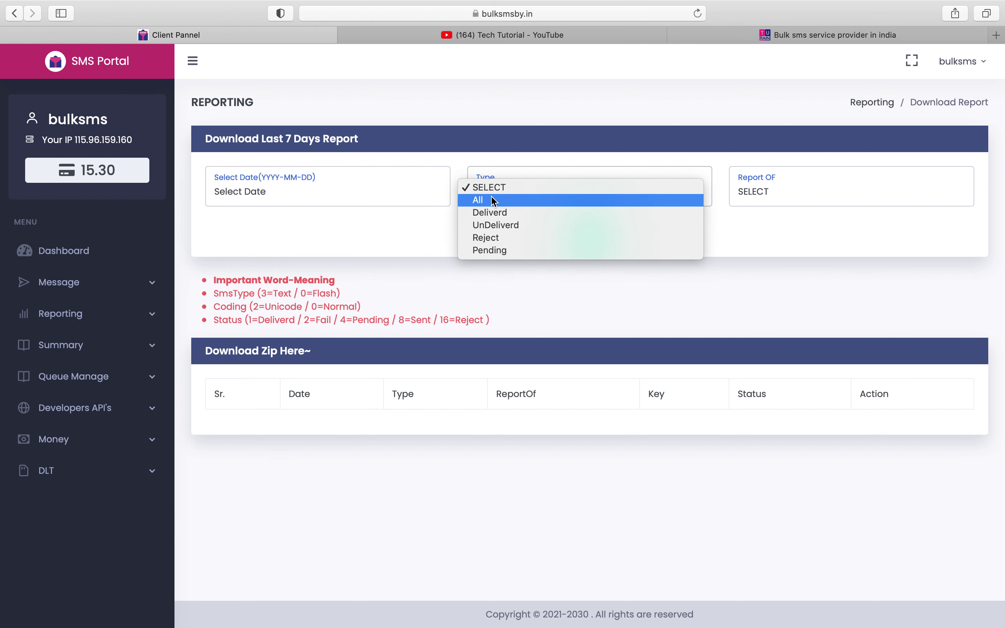
pyautogui.click(379, 274)
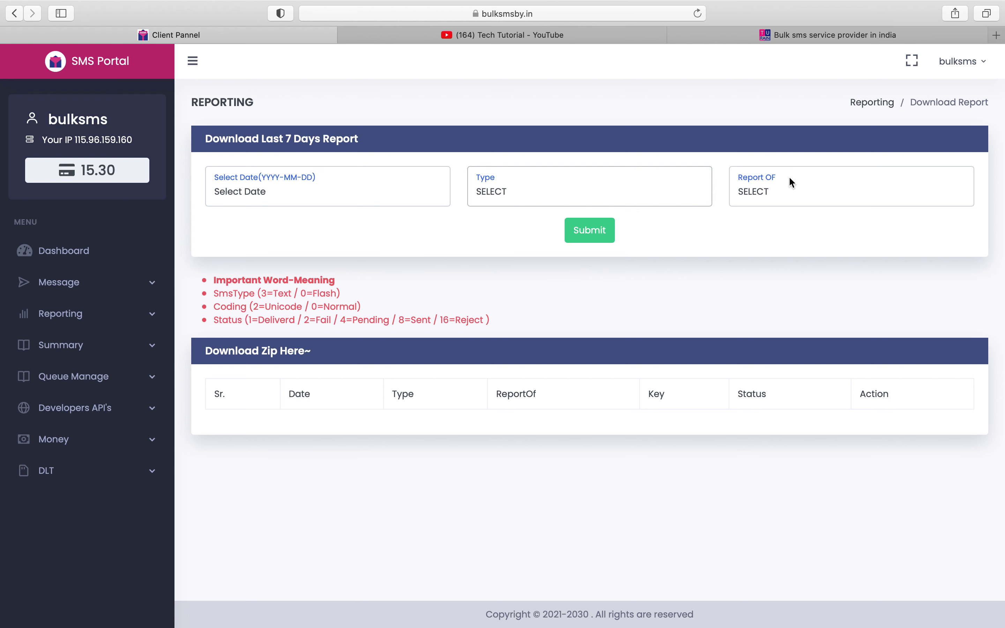
pyautogui.click(768, 191)
pyautogui.click(769, 203)
pyautogui.click(333, 190)
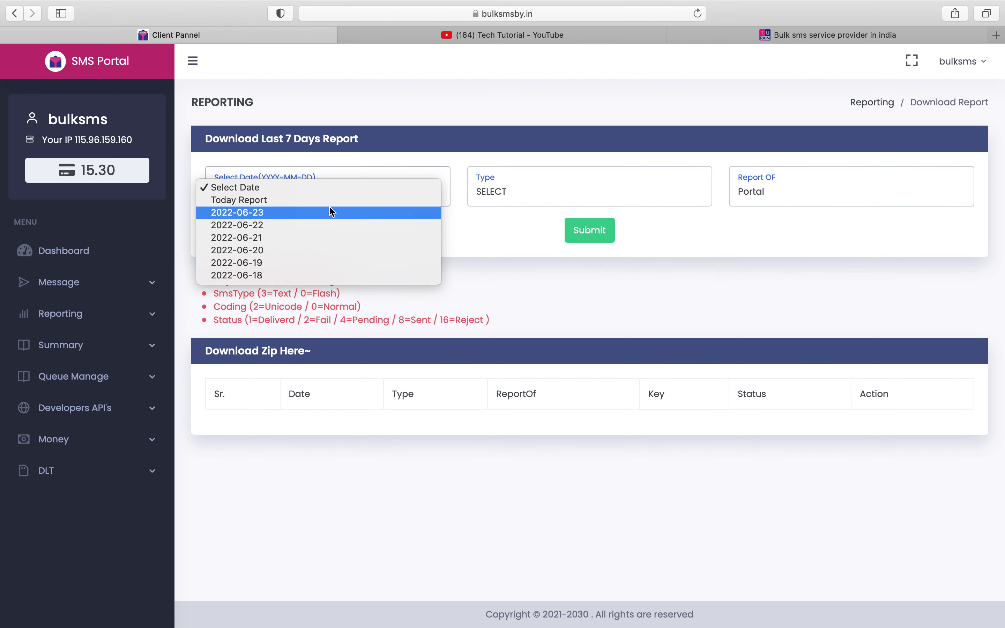
pyautogui.click(329, 200)
pyautogui.click(484, 186)
pyautogui.click(482, 200)
pyautogui.click(599, 232)
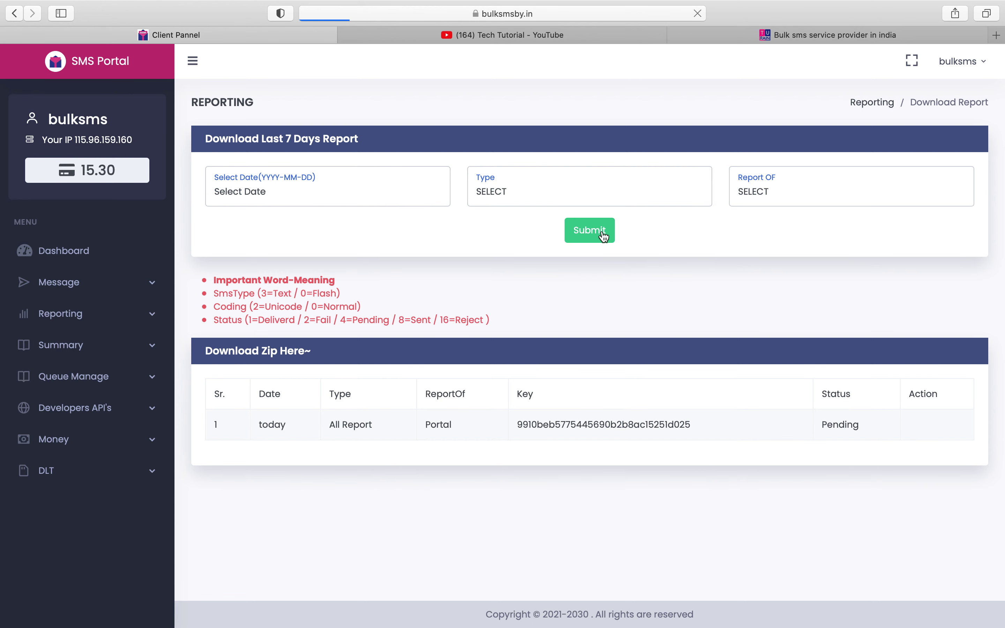
# - Reload the page until the report's status changes from Pending to Complete
pyautogui.tripleClick(846, 428)
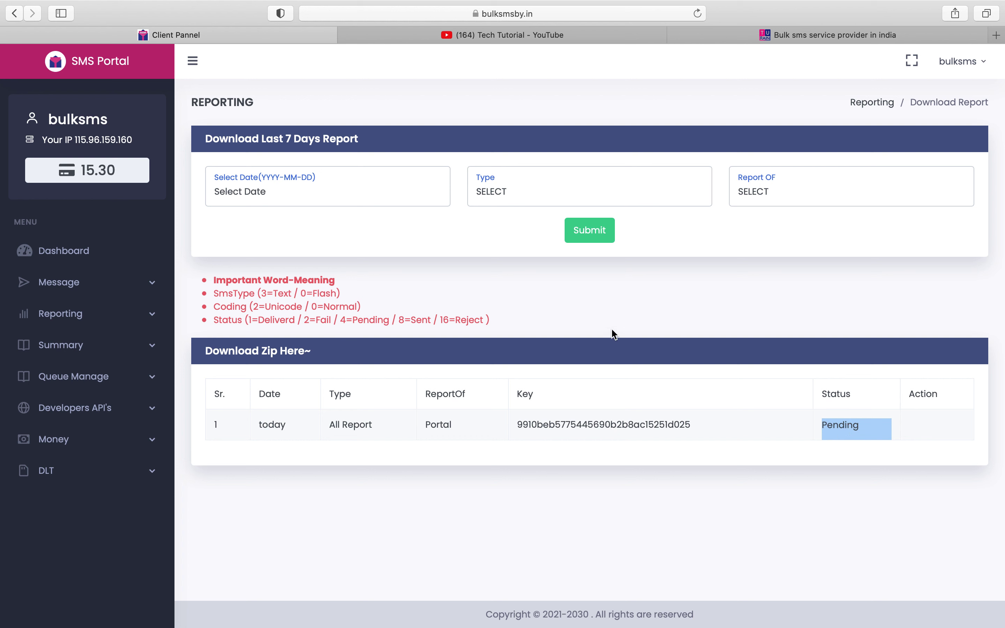
pyautogui.moveTo(155, 3)
pyautogui.click(697, 29)
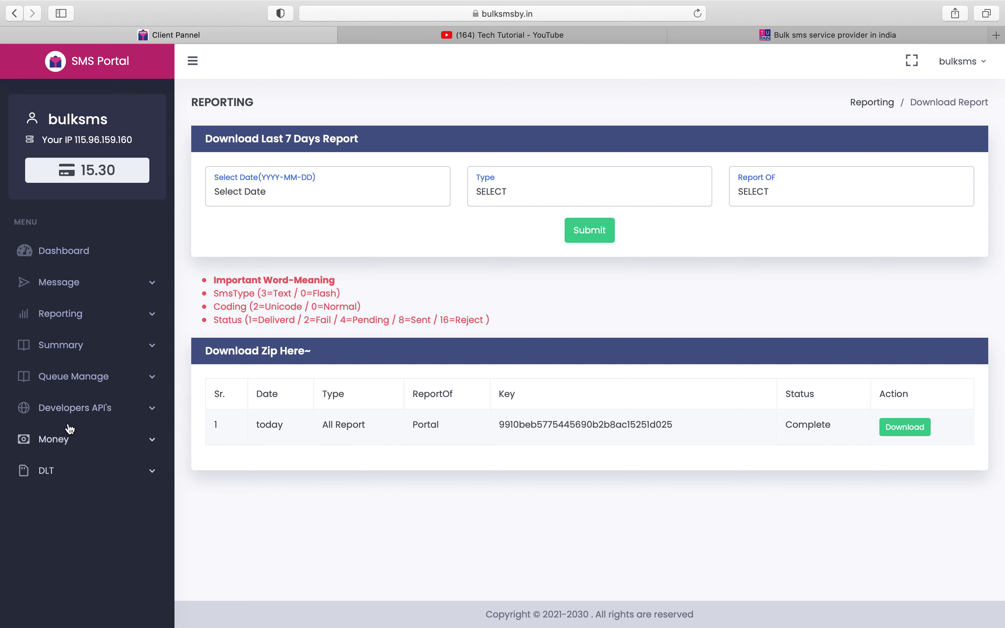
# - View today's Portal Summary, then open the empty View Scheduled SMS list under Queue Manage
pyautogui.click(74, 349)
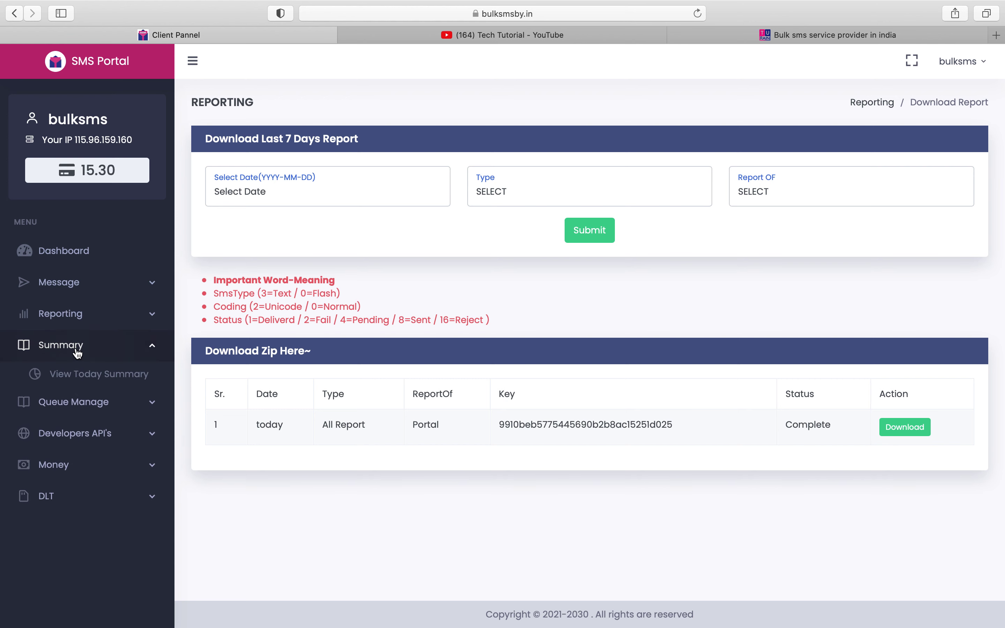
pyautogui.click(83, 376)
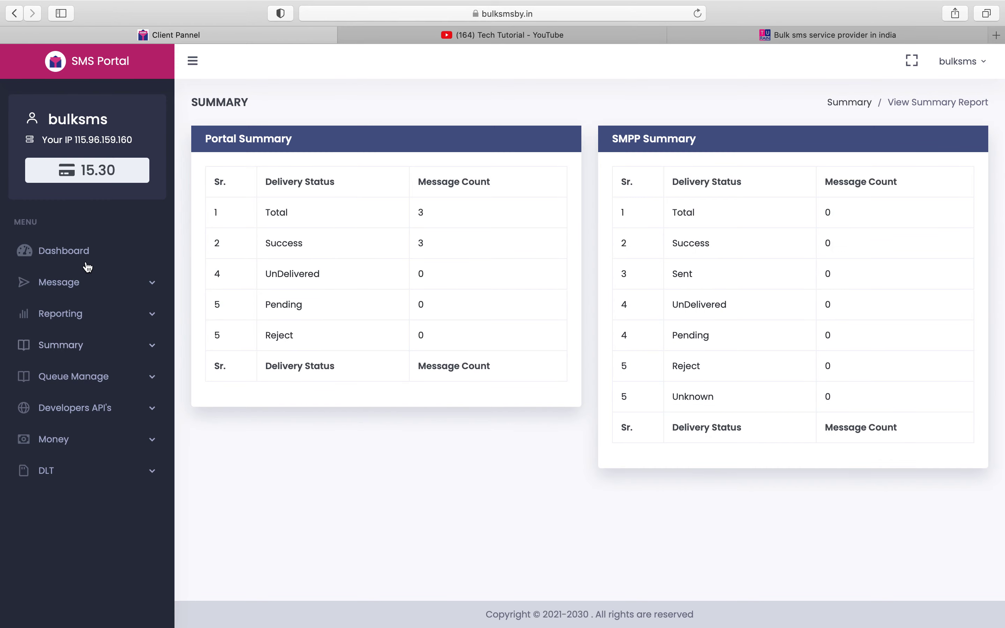
pyautogui.doubleClick(259, 143)
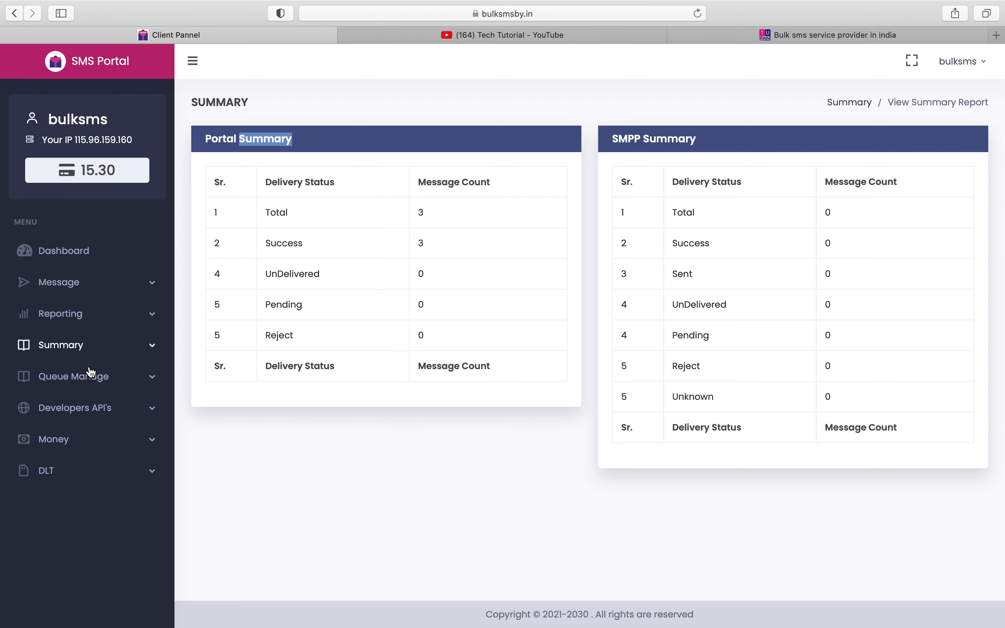
pyautogui.click(97, 387)
pyautogui.click(99, 411)
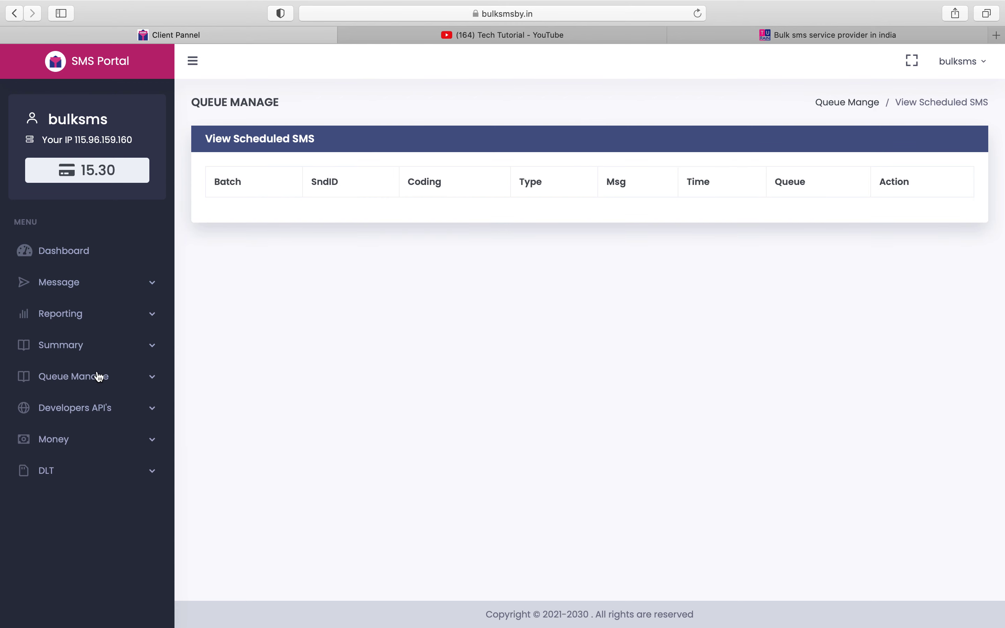
# - Open Compose SMS and leave the schedule frequency at OneTime
pyautogui.click(97, 287)
pyautogui.click(105, 310)
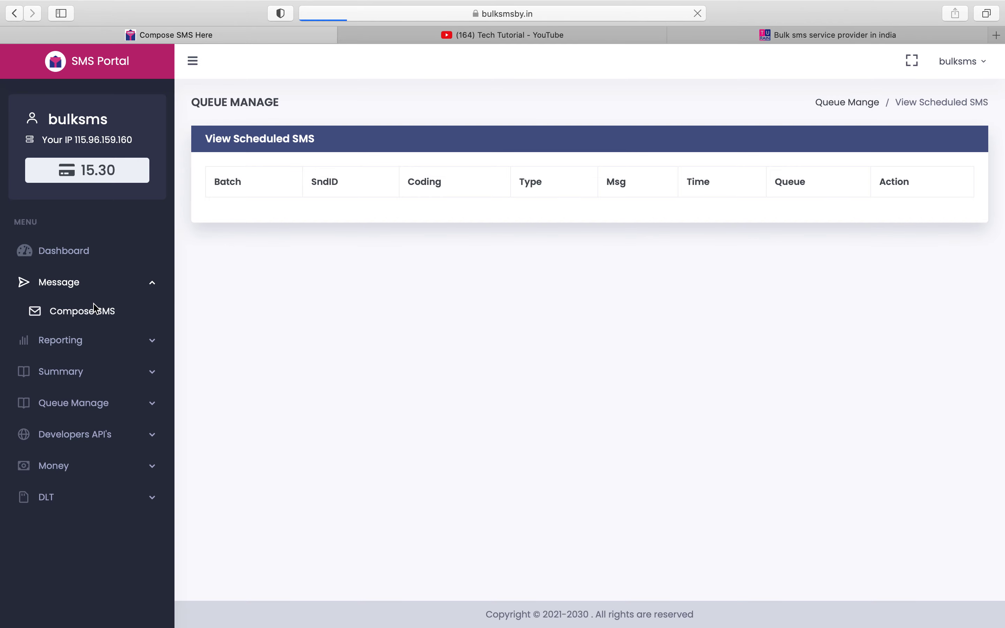
pyautogui.click(308, 400)
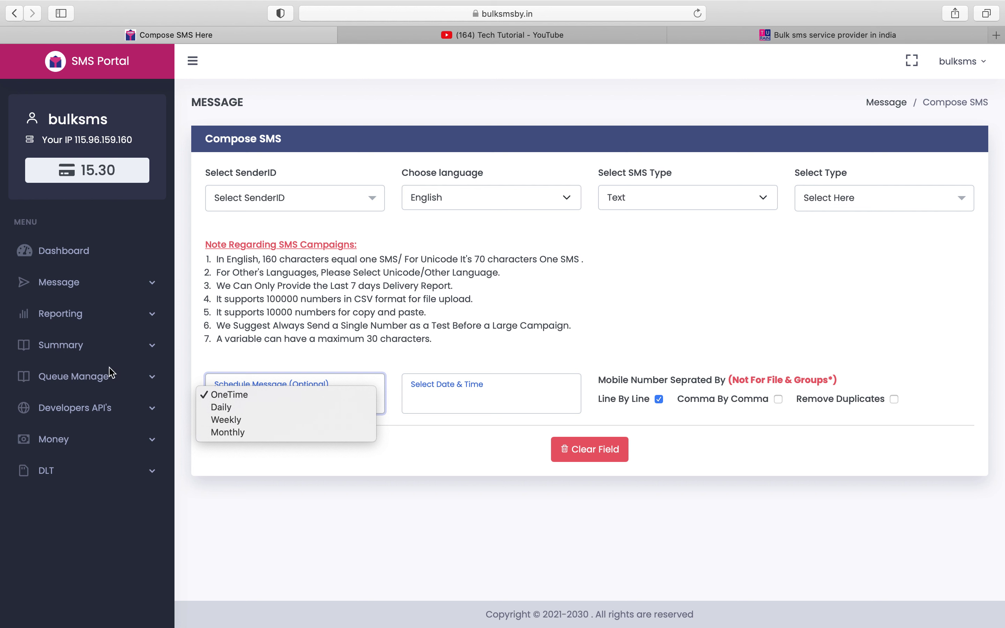
pyautogui.click(101, 324)
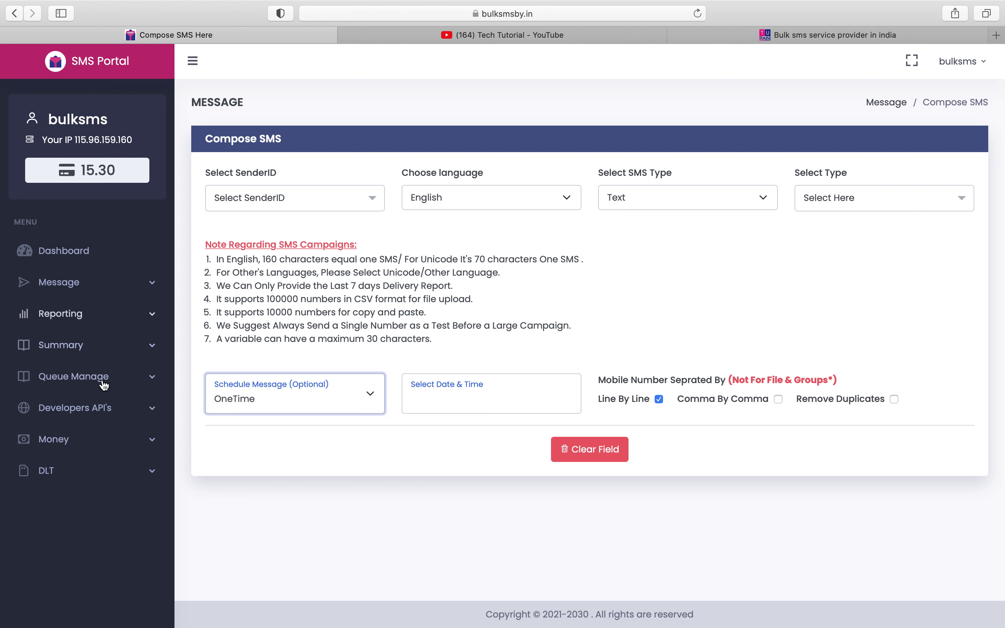
# - Set the schedule date and time to June 30, 2022 at 11:53 PM
pyautogui.click(463, 403)
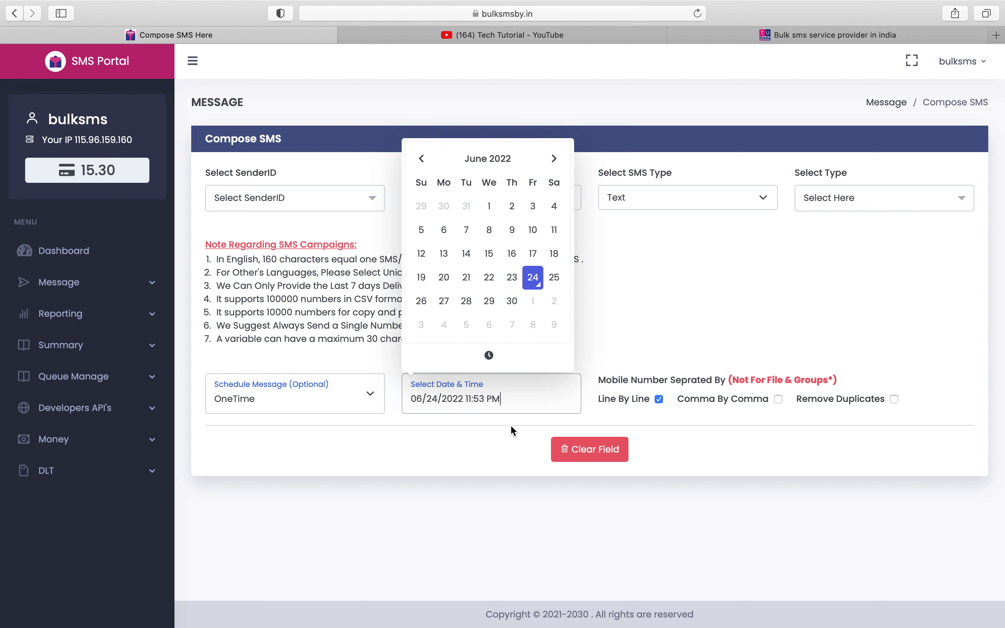
pyautogui.click(497, 367)
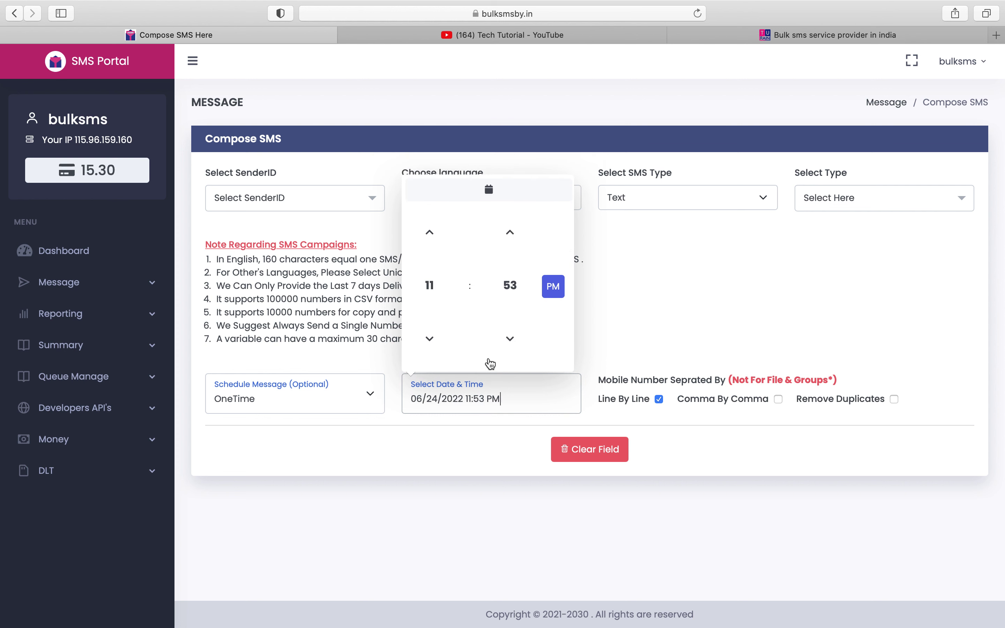
pyautogui.click(490, 190)
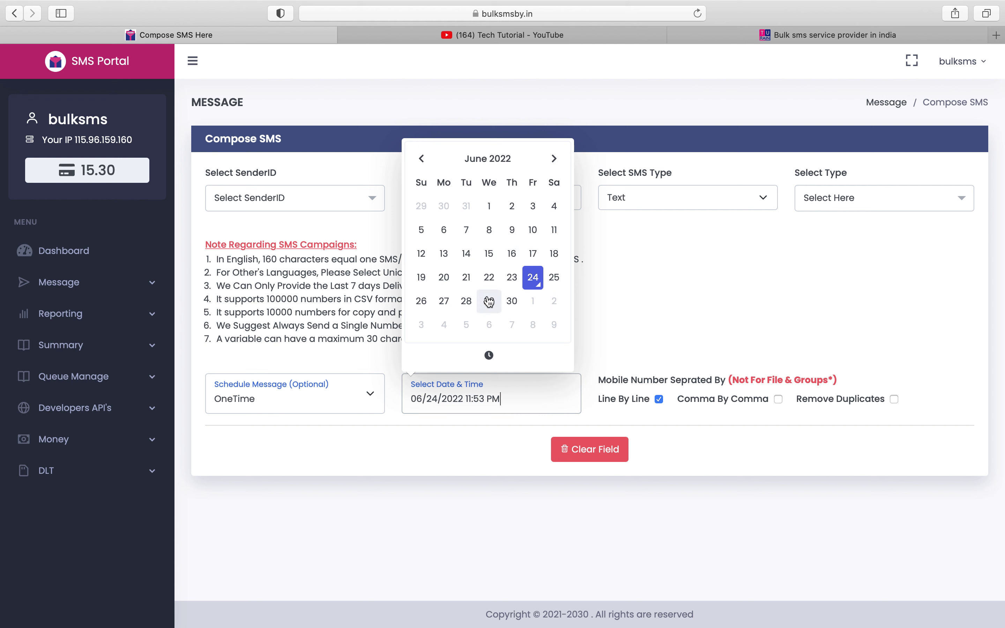
pyautogui.click(520, 310)
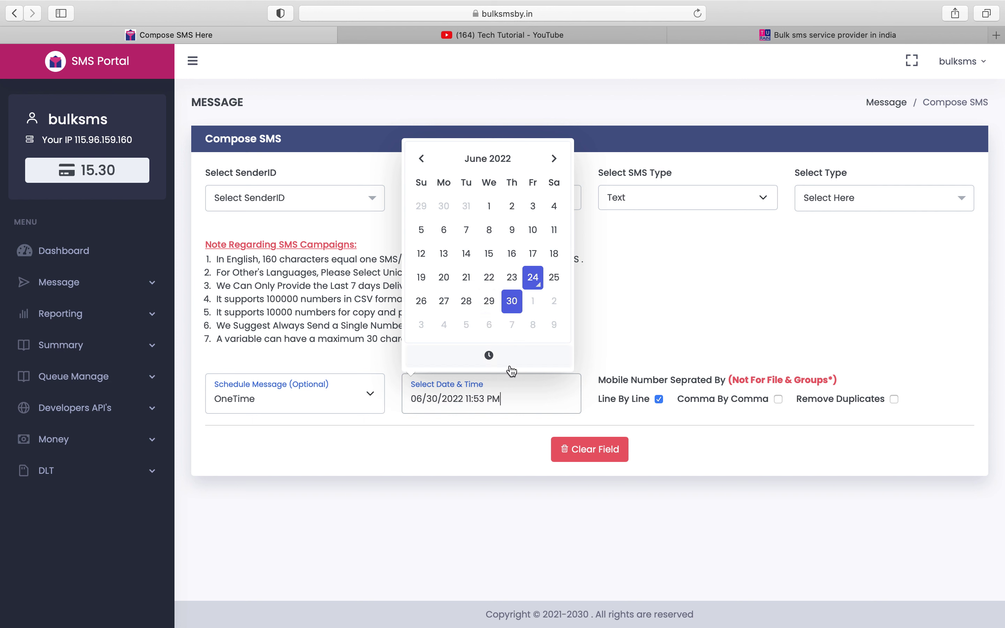
pyautogui.click(488, 355)
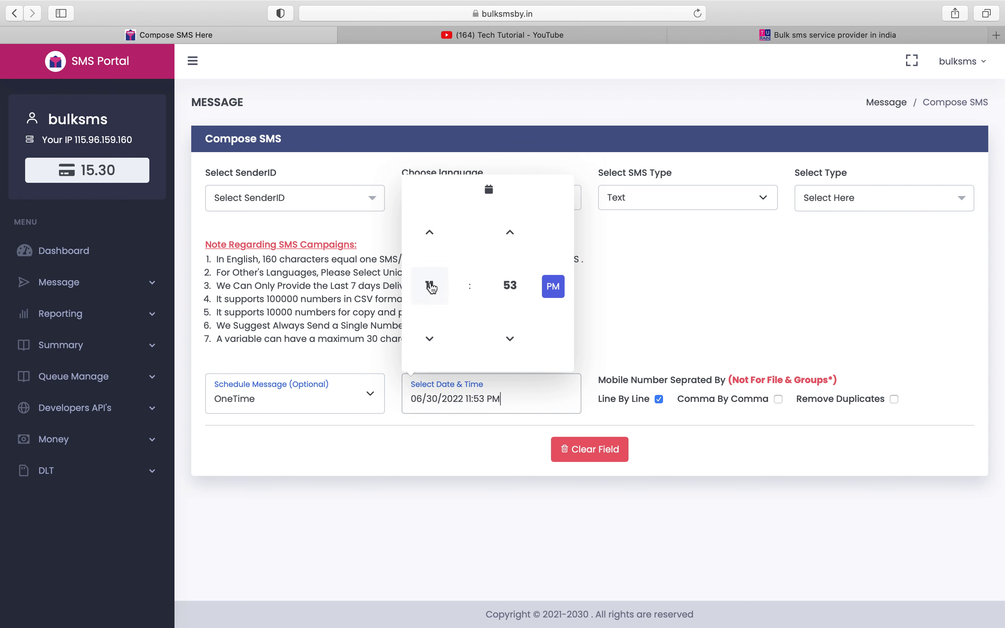
pyautogui.click(607, 335)
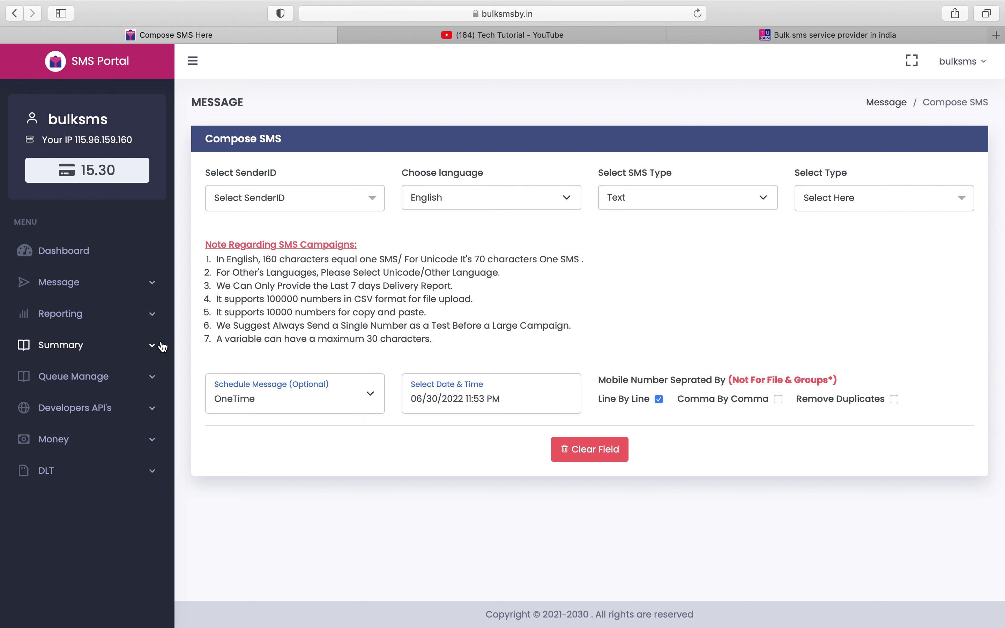
pyautogui.click(128, 384)
# - Check the empty scheduled-SMS queue, then open the account's API Key page
pyautogui.click(120, 406)
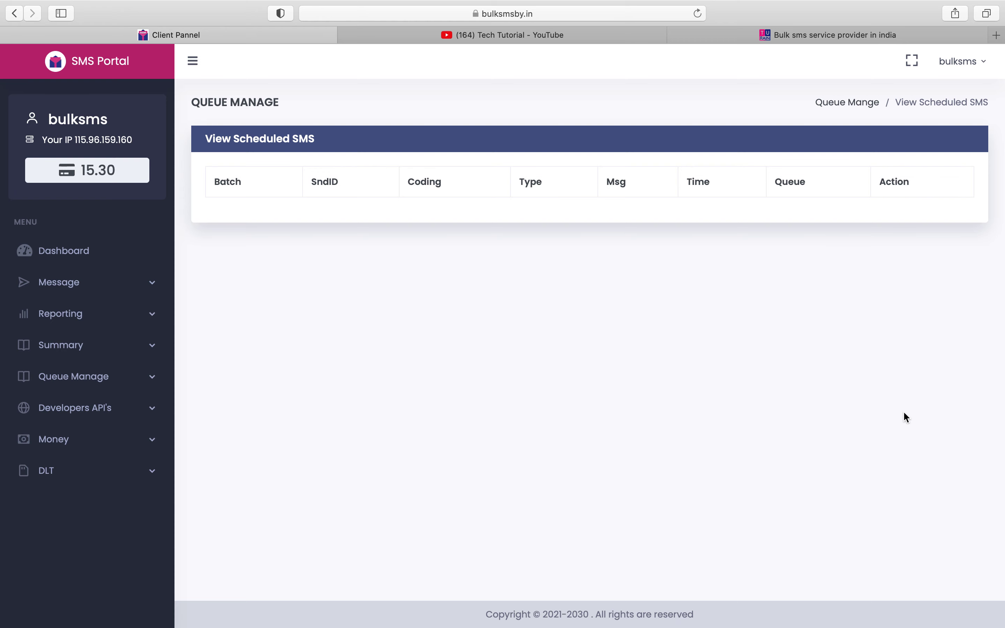
pyautogui.click(64, 408)
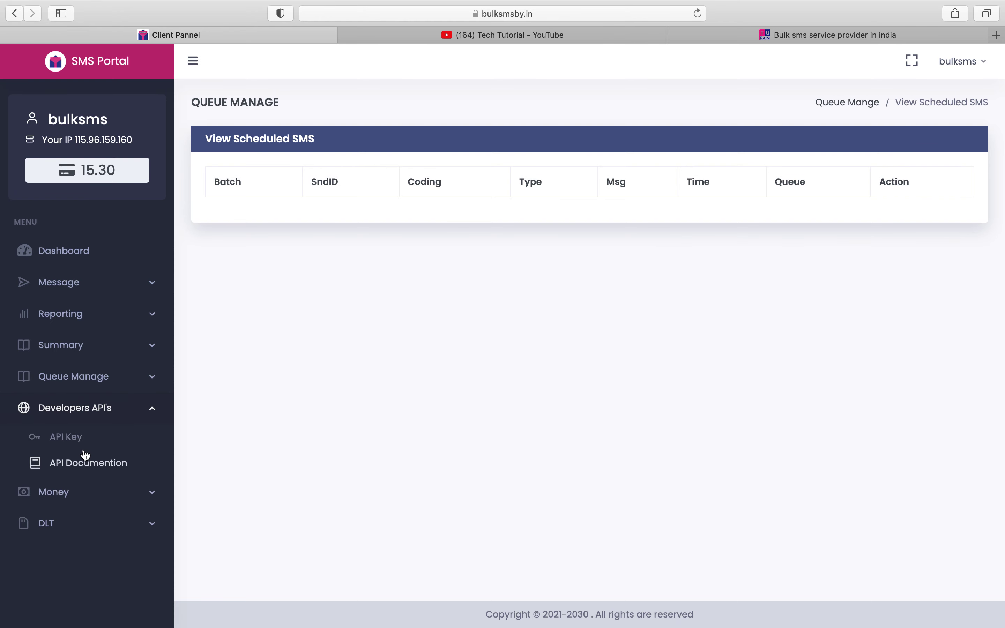
pyautogui.click(83, 444)
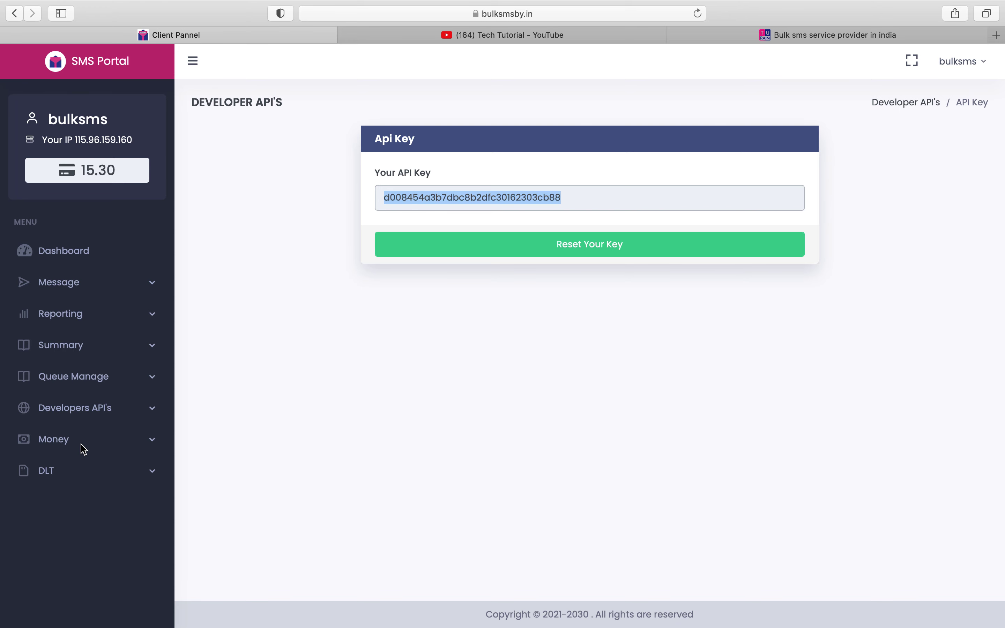
# - Open the API Documentation in a new tab, then close that tab
pyautogui.click(63, 345)
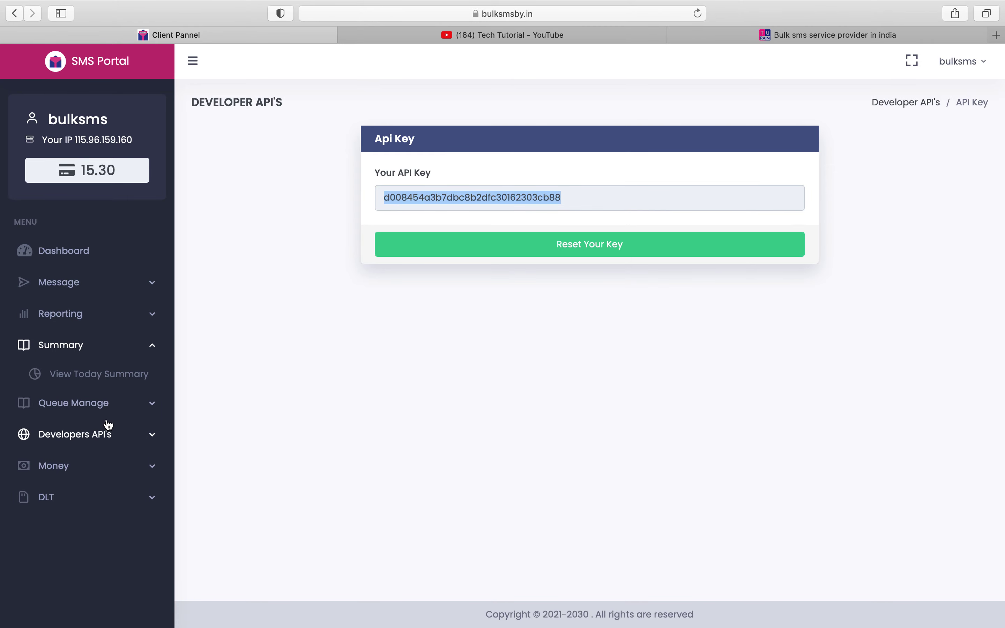
pyautogui.click(107, 436)
pyautogui.click(109, 464)
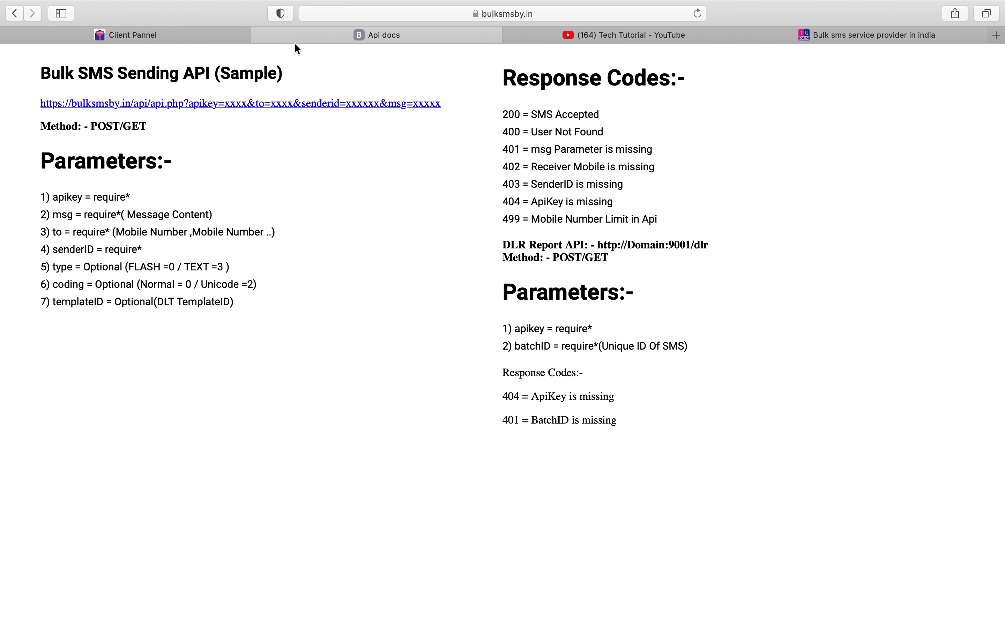
pyautogui.click(260, 35)
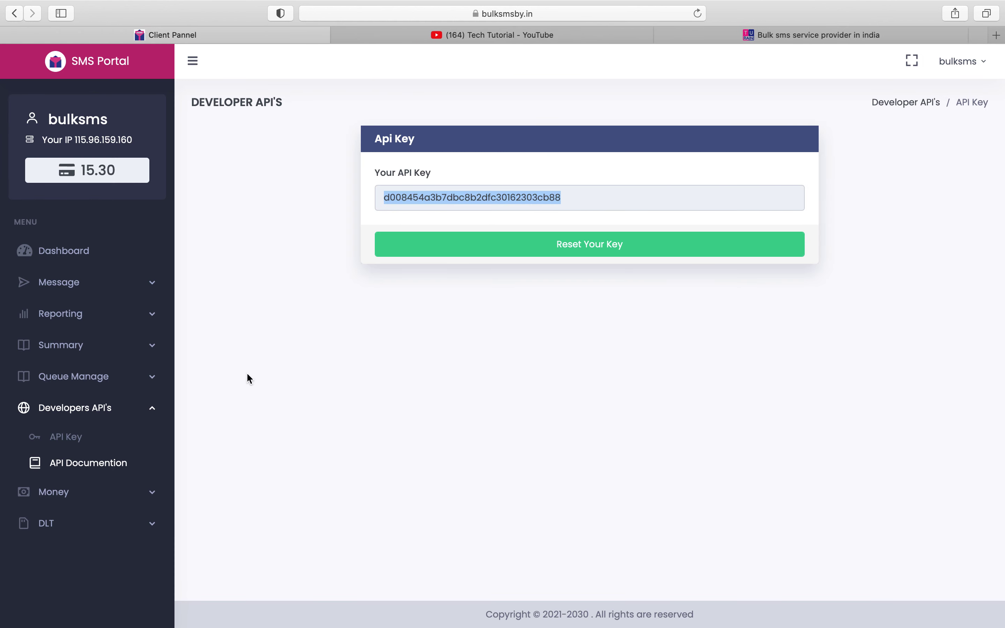
# - Open Make Payment, then review the payment transaction History
pyautogui.click(91, 491)
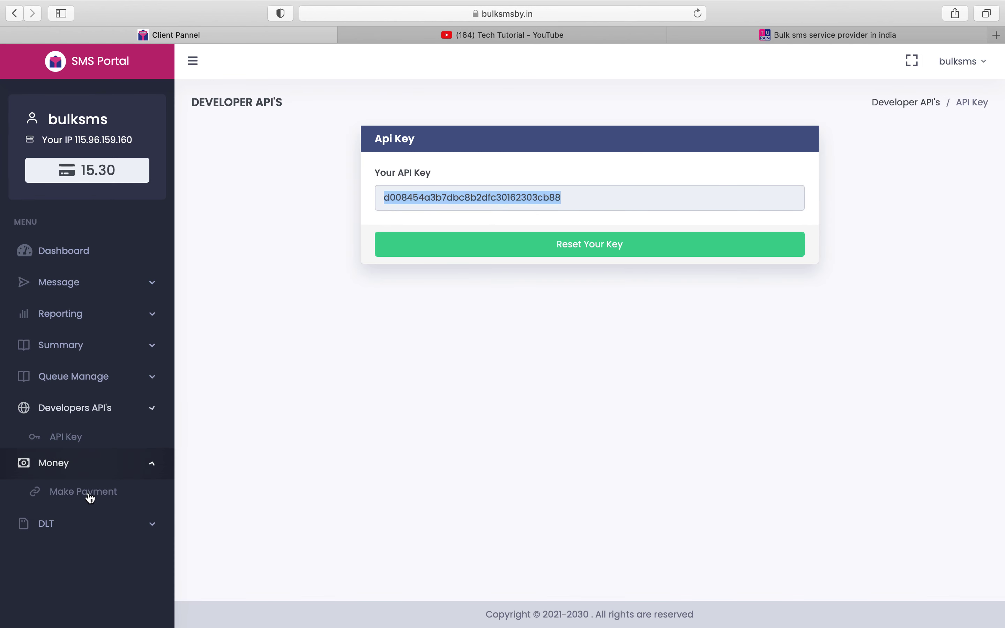
pyautogui.click(90, 473)
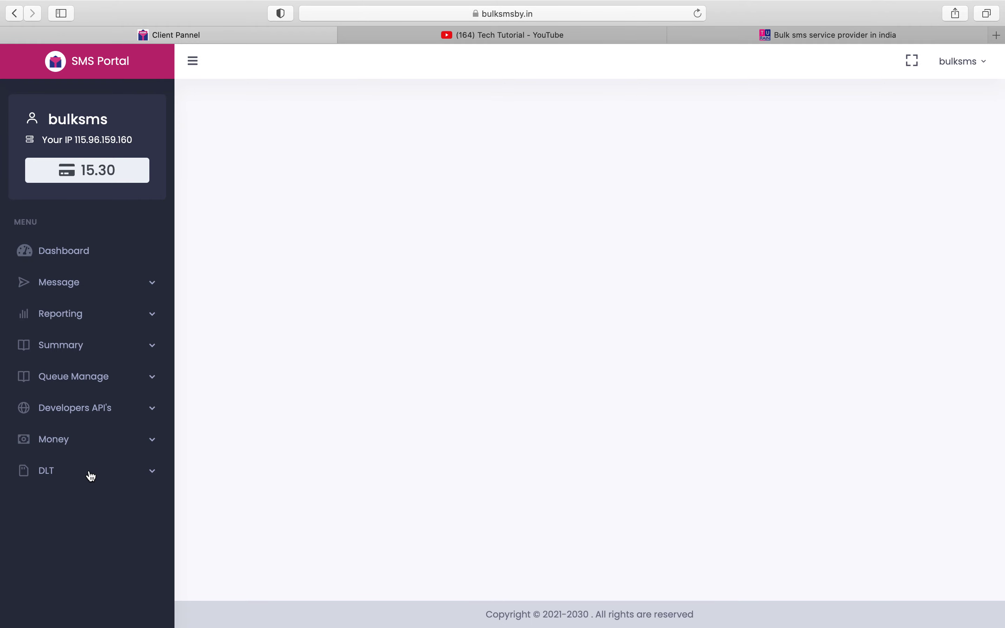
pyautogui.click(87, 451)
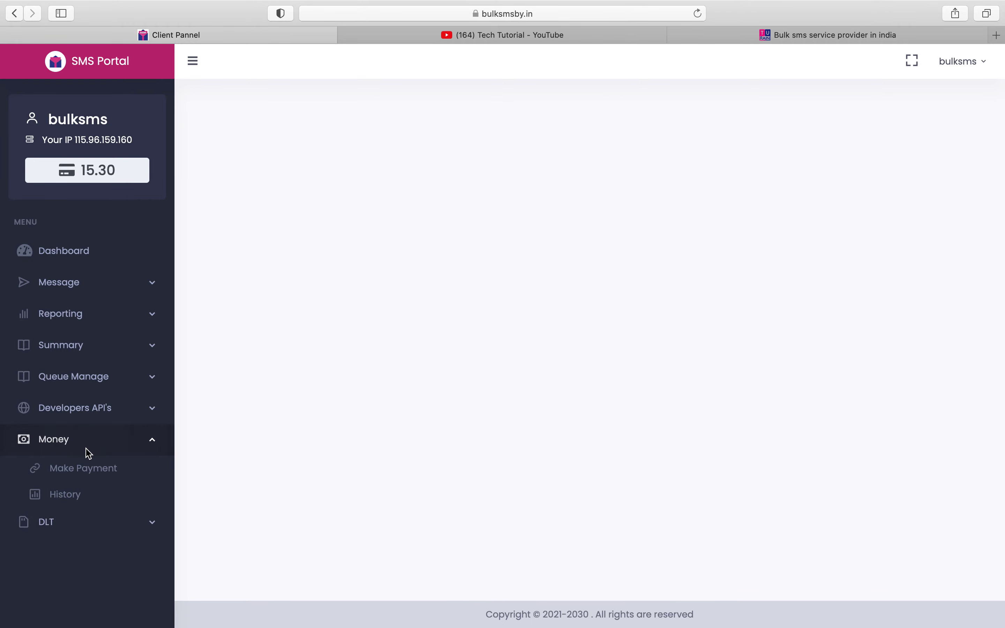
pyautogui.click(90, 501)
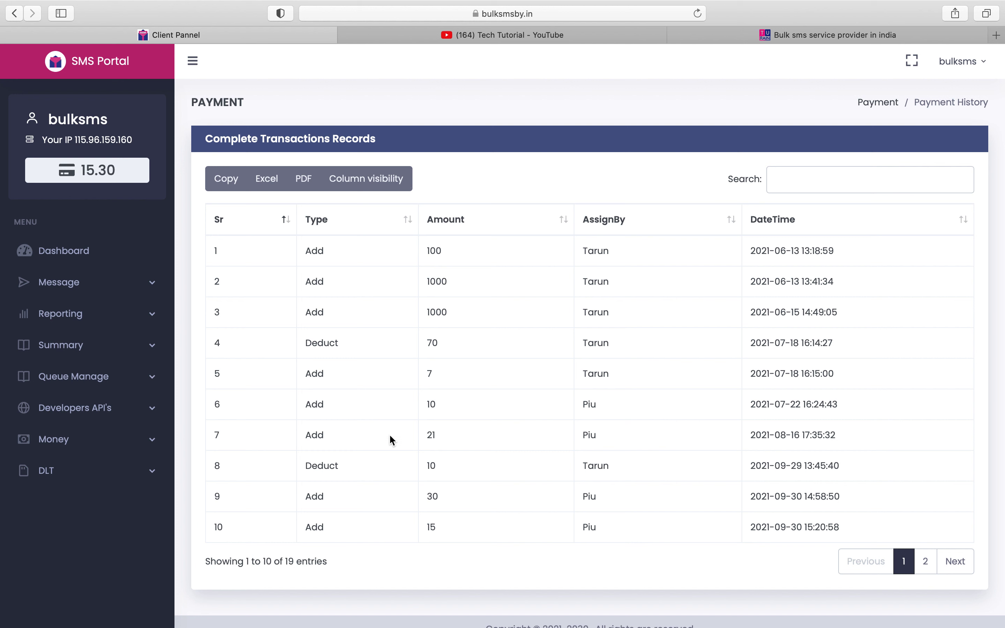
# - Open DLT Setting and click into its template content and Template ID fields
pyautogui.click(72, 469)
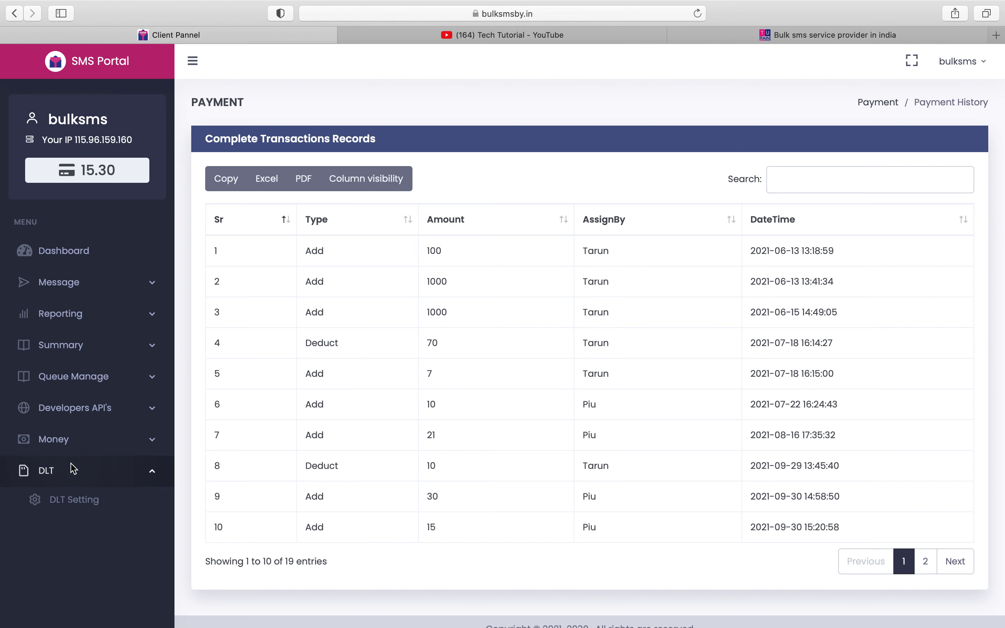
pyautogui.click(74, 507)
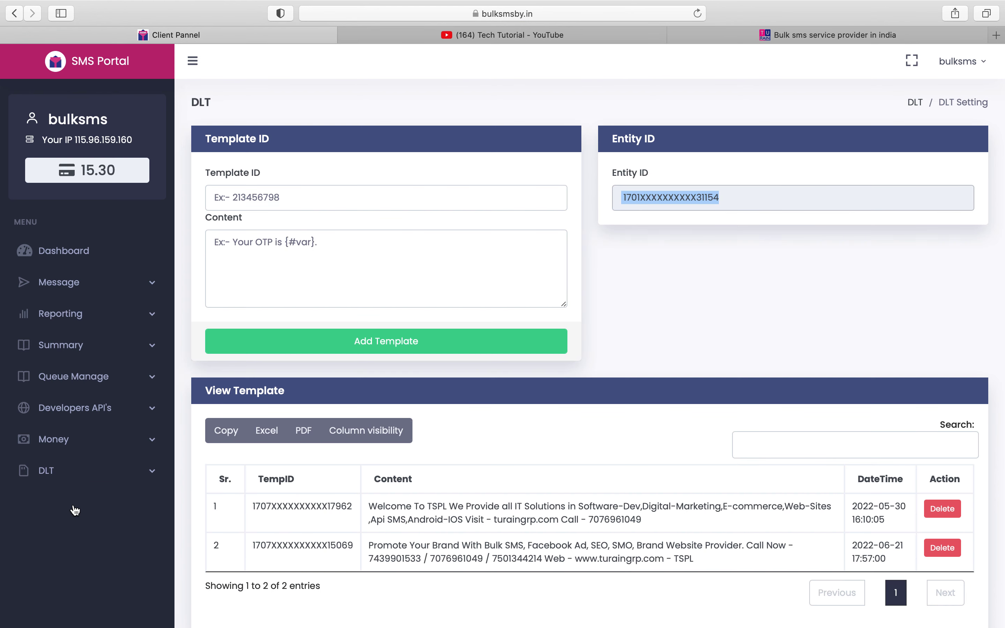
pyautogui.click(265, 264)
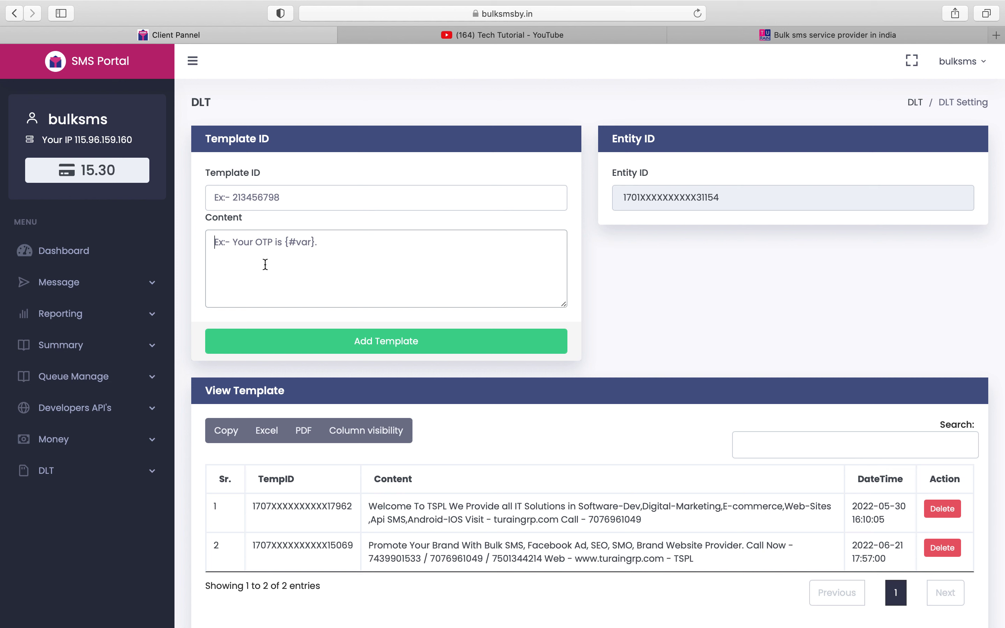
pyautogui.click(264, 201)
# - Start a new Compose SMS with send type SendNow and open the Template ID list
pyautogui.click(79, 282)
pyautogui.click(90, 321)
pyautogui.click(304, 197)
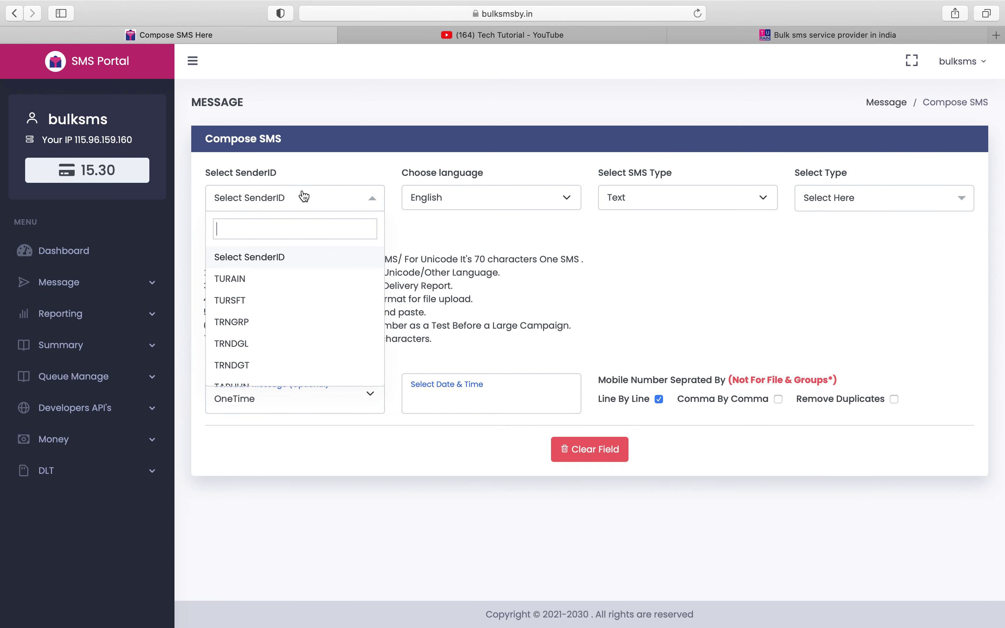
pyautogui.click(841, 197)
pyautogui.click(843, 279)
pyautogui.click(287, 286)
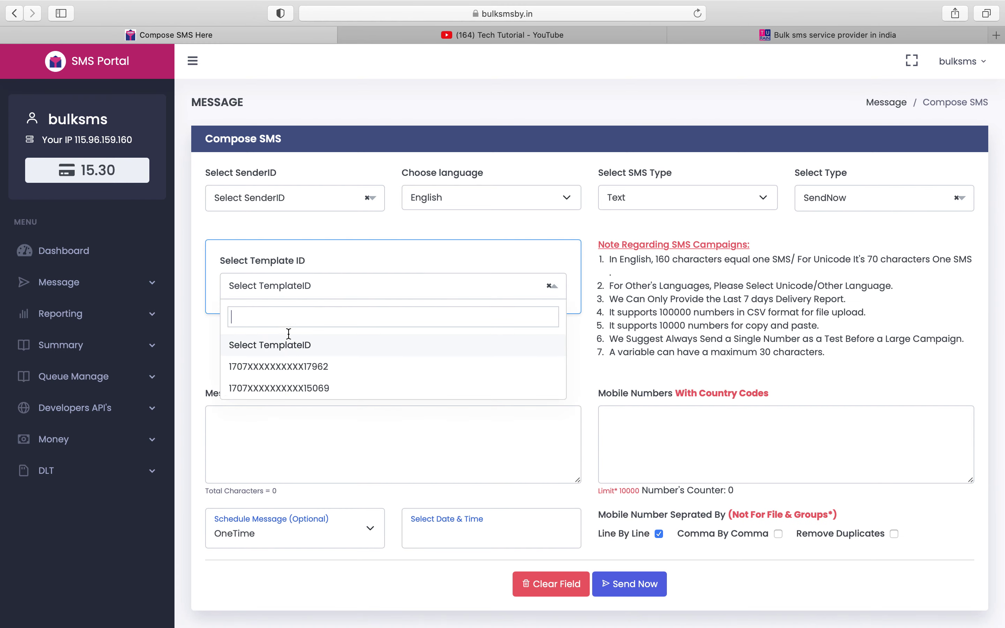
# - View the two registered templates on DLT Setting, then move to the Turain website tab
pyautogui.click(63, 470)
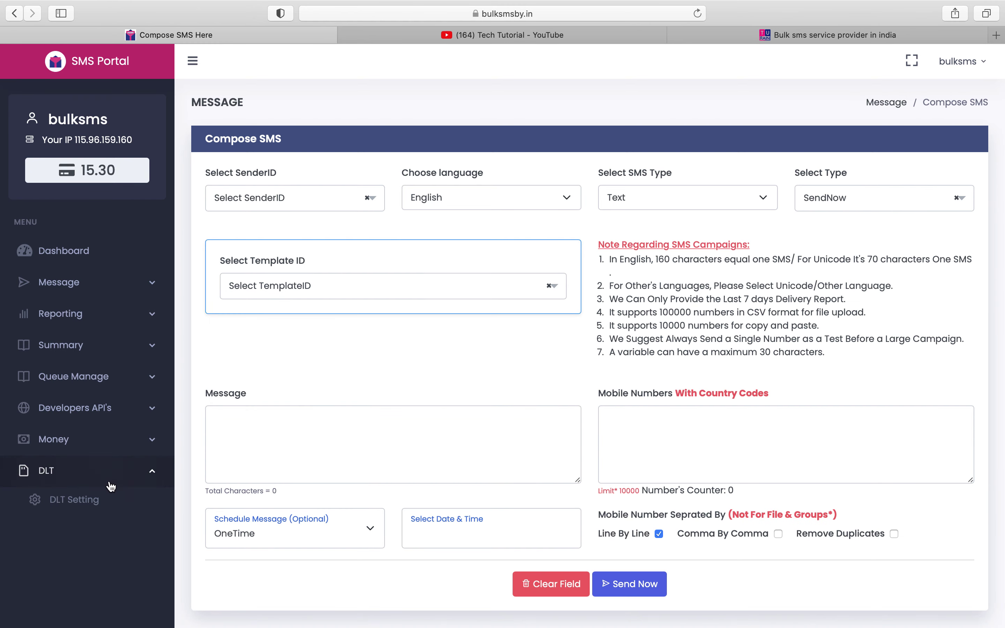
pyautogui.click(74, 500)
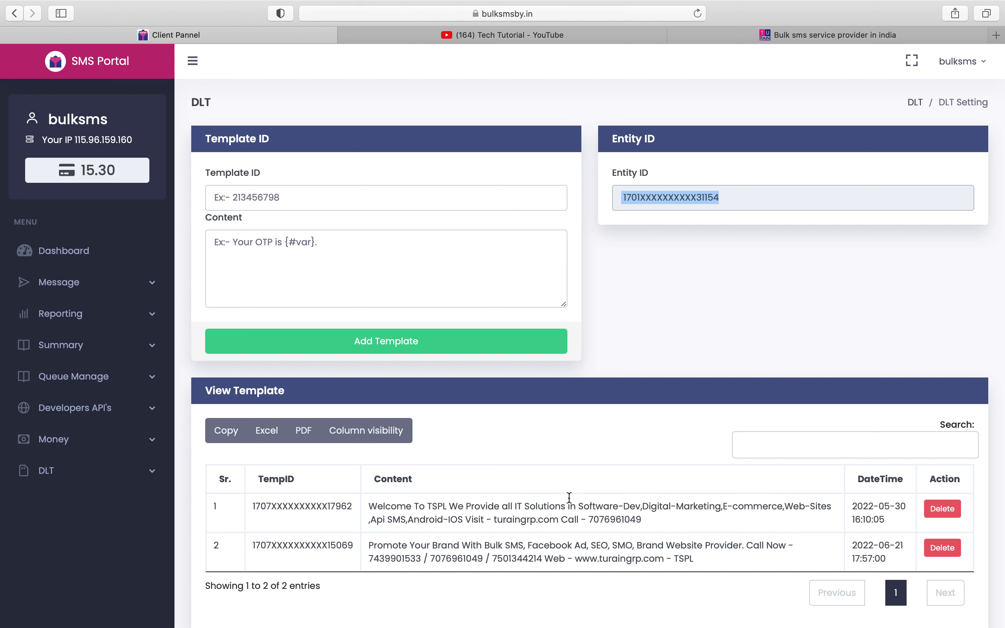
pyautogui.click(864, 41)
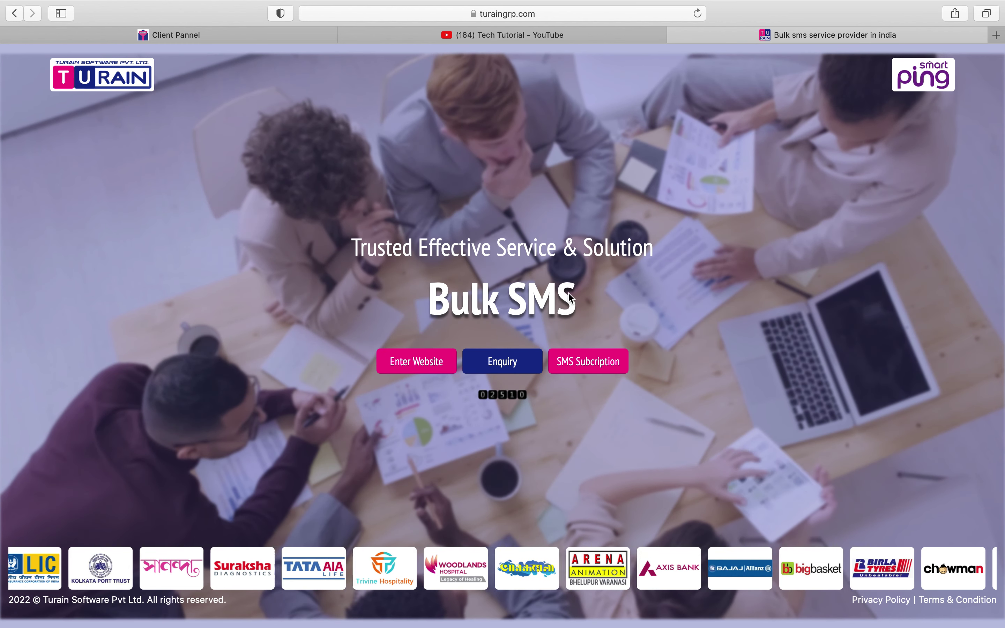
# - Open Turain's Enquiry form, click Company Name, and browse the Select Service list without choosing
pyautogui.click(512, 371)
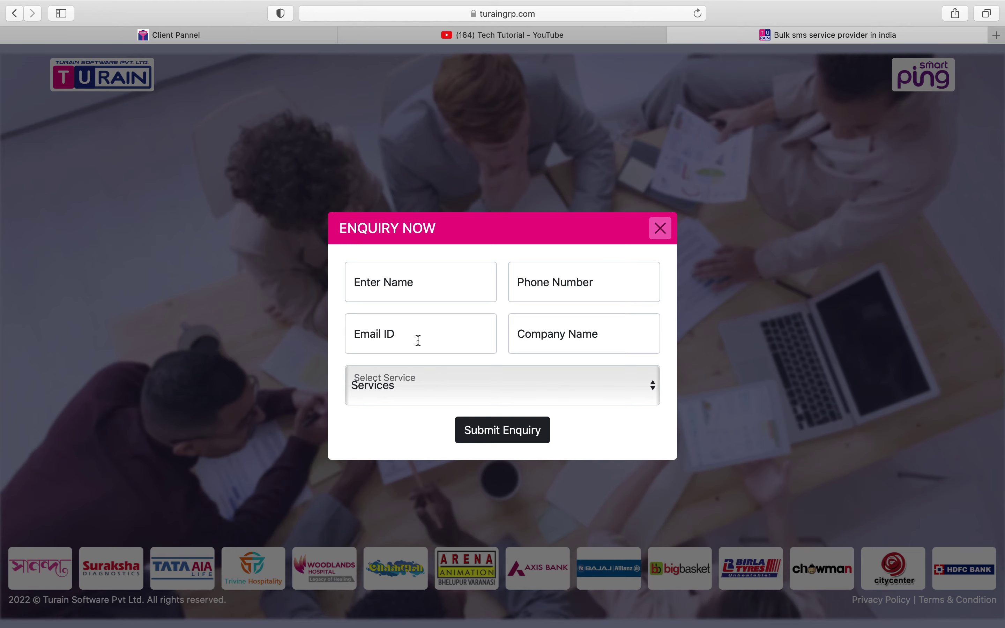
pyautogui.click(623, 331)
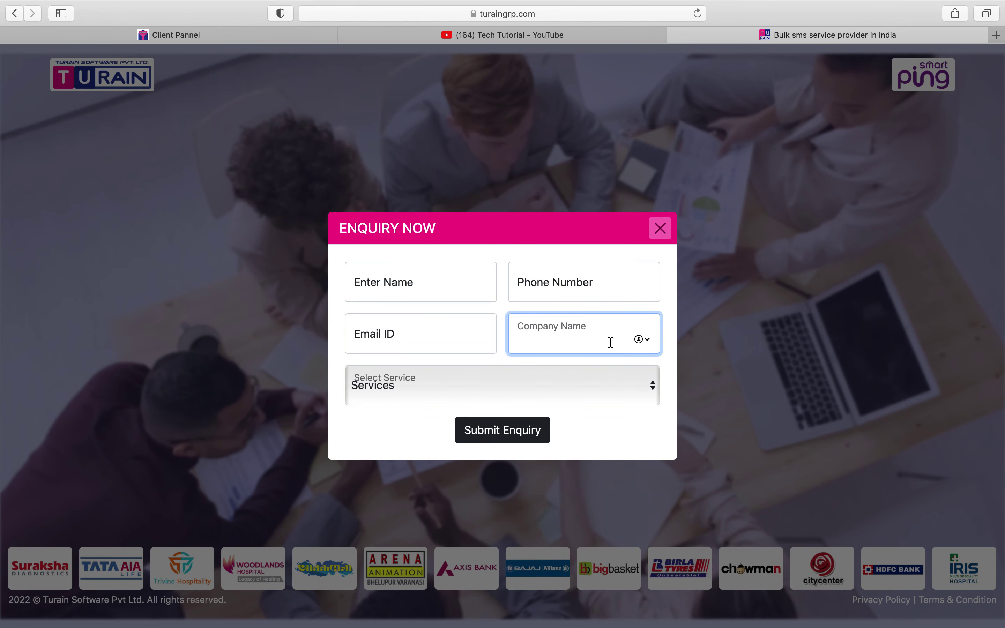
pyautogui.click(553, 378)
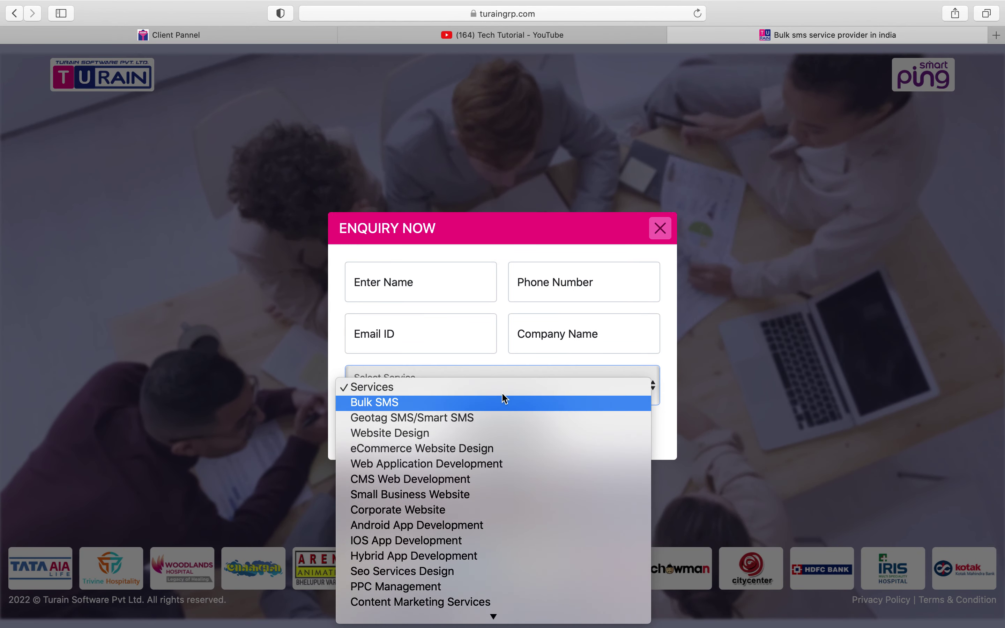
pyautogui.scroll(-3, 515, 593)
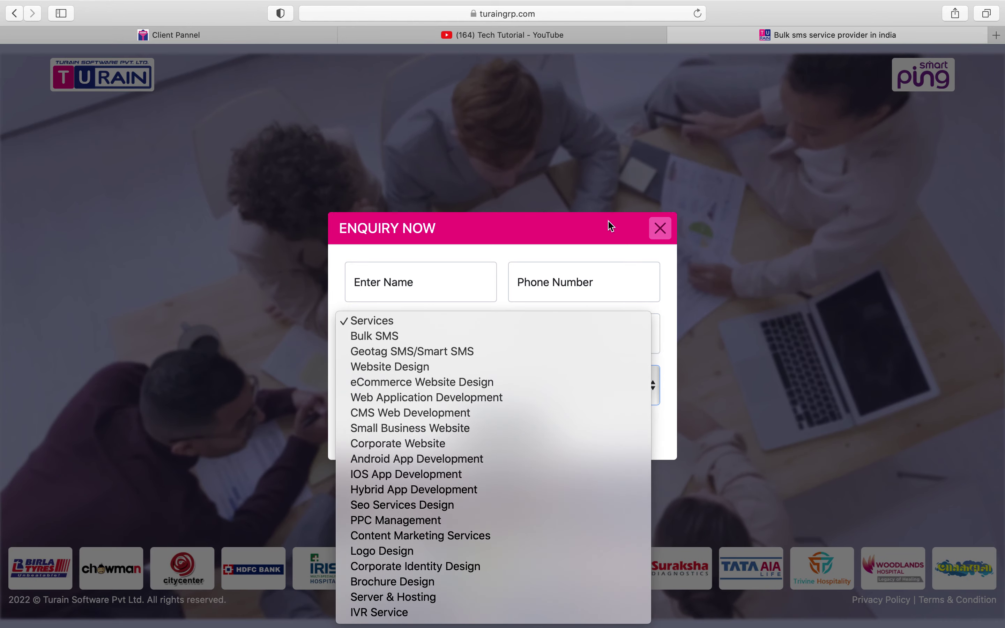
pyautogui.click(660, 230)
# - Close the Enquiry form, preview the SMS Subscription form's name and mobile fields, then close it
pyautogui.click(662, 232)
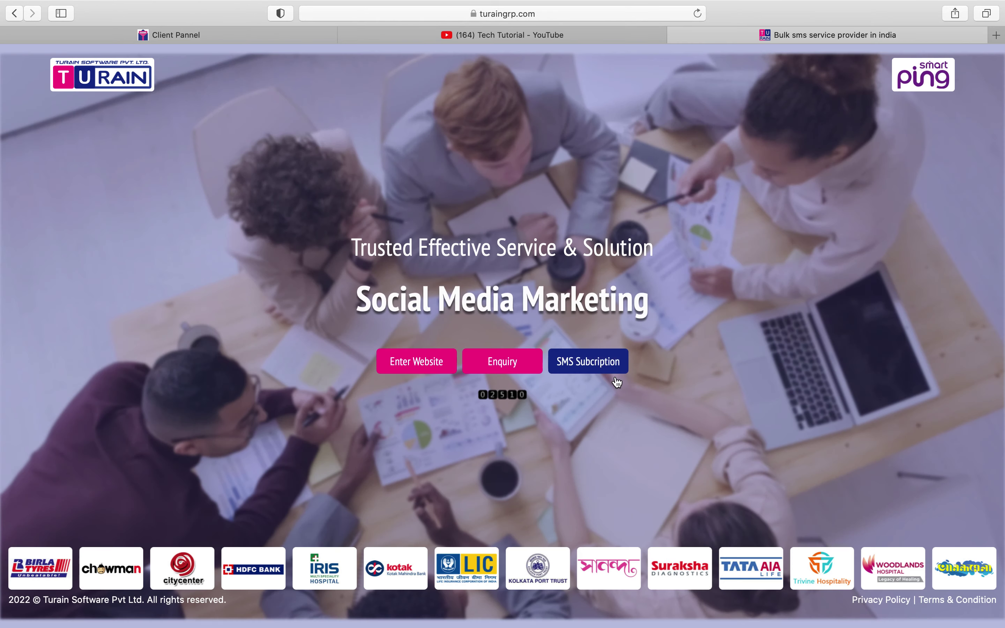
pyautogui.click(596, 376)
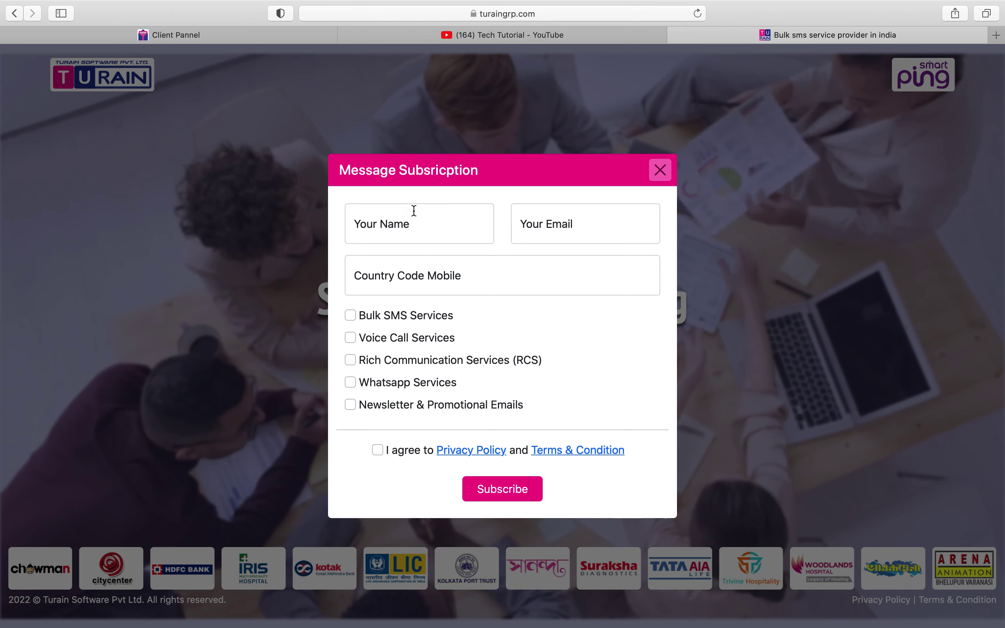
pyautogui.click(413, 227)
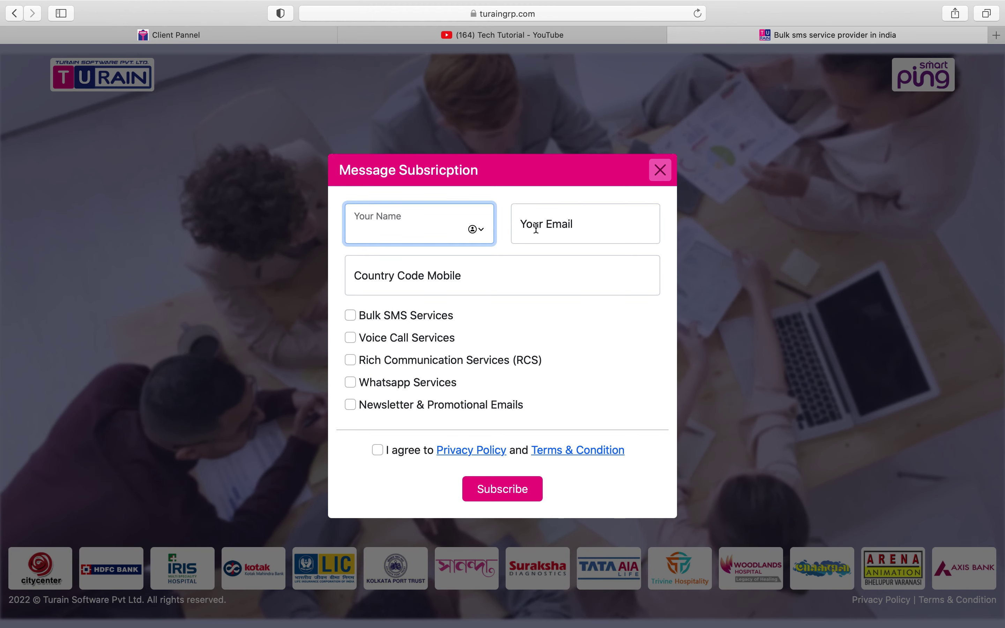
pyautogui.click(465, 272)
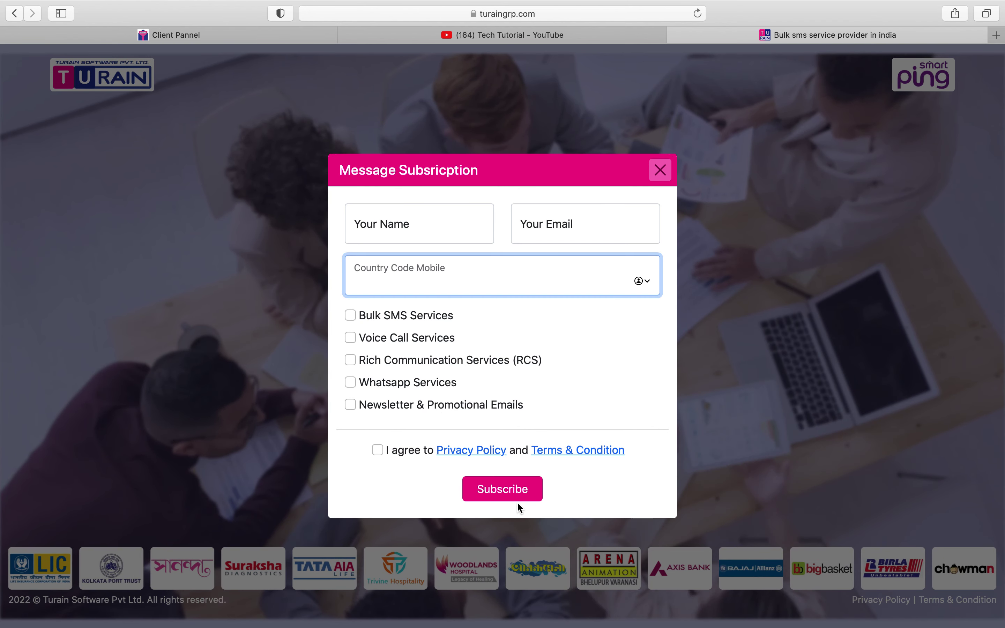
pyautogui.click(660, 170)
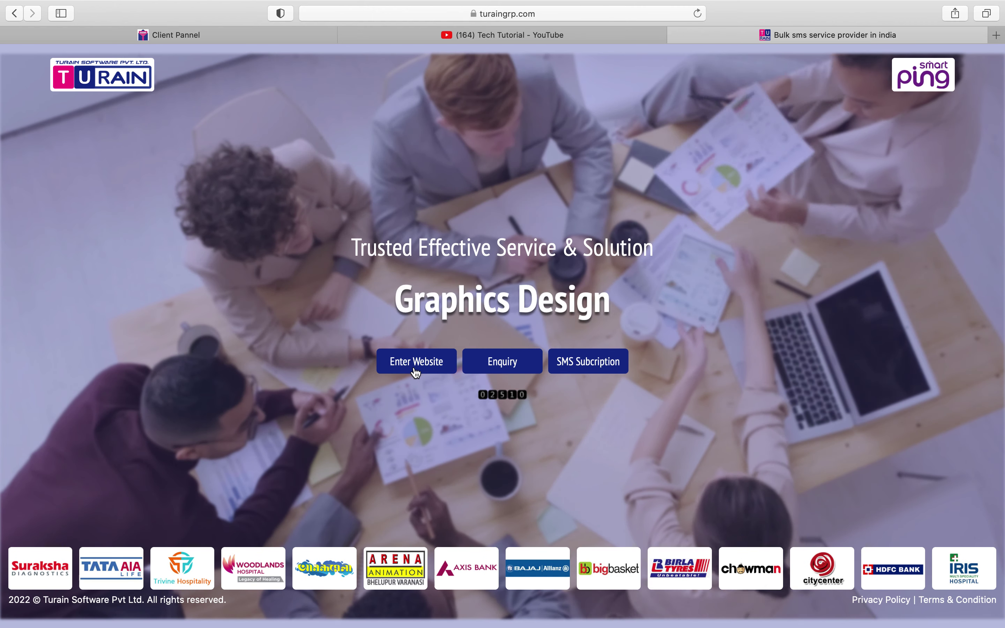
# - Enter the Dreamlink company website, close the Enquery Now popup, and browse the home page
pyautogui.click(416, 370)
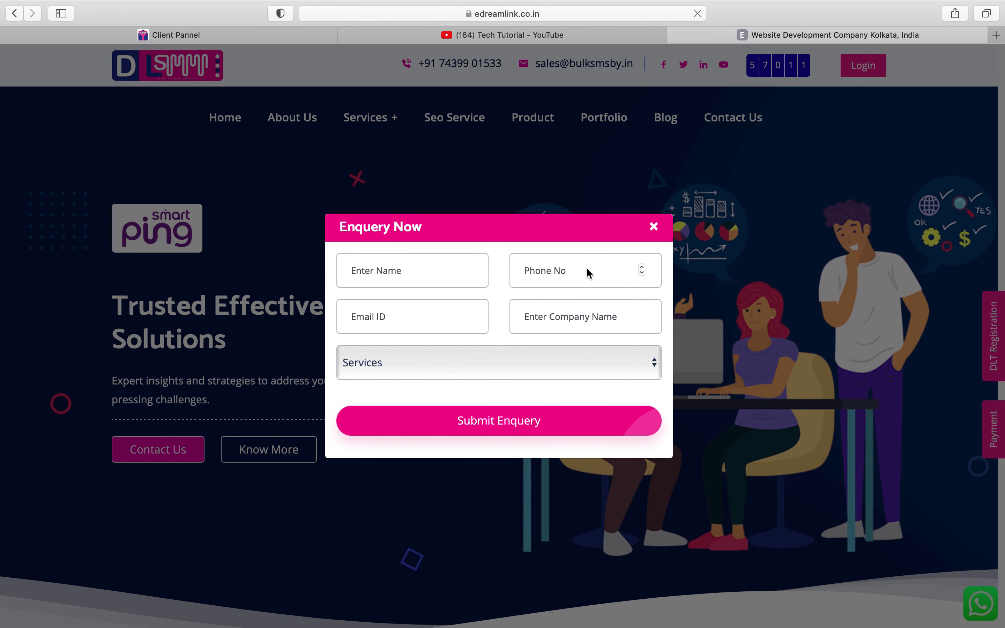
pyautogui.click(655, 233)
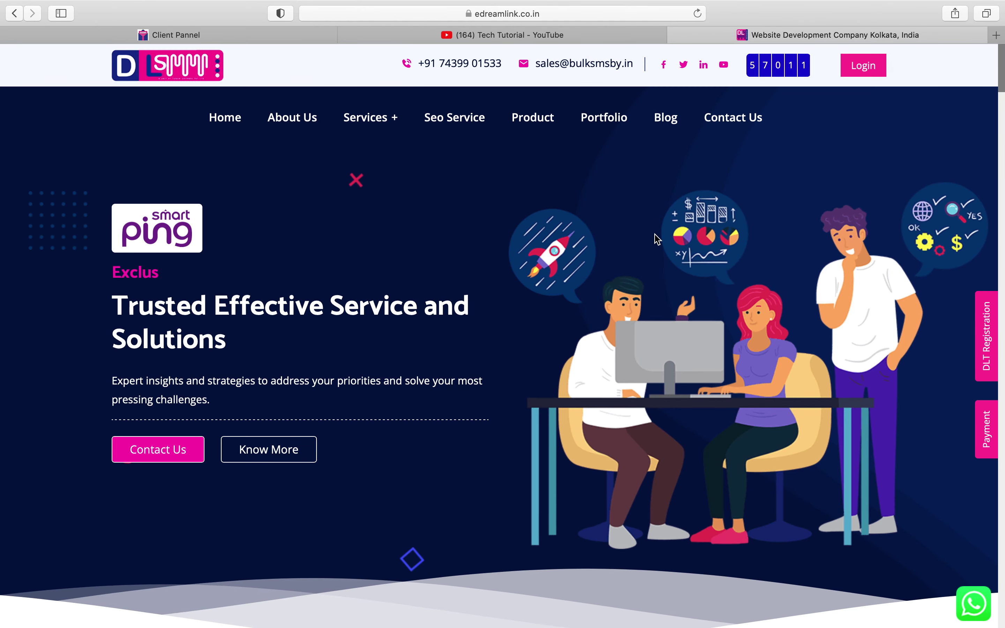
pyautogui.scroll(-2, 568, 408)
pyautogui.scroll(-10, 567, 404)
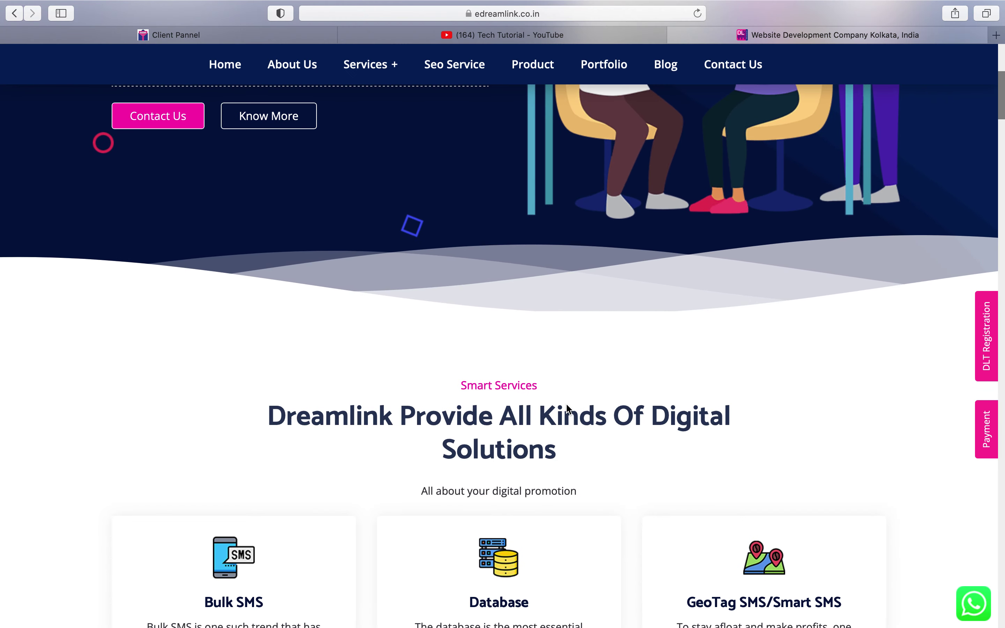
pyautogui.scroll(-15, 566, 405)
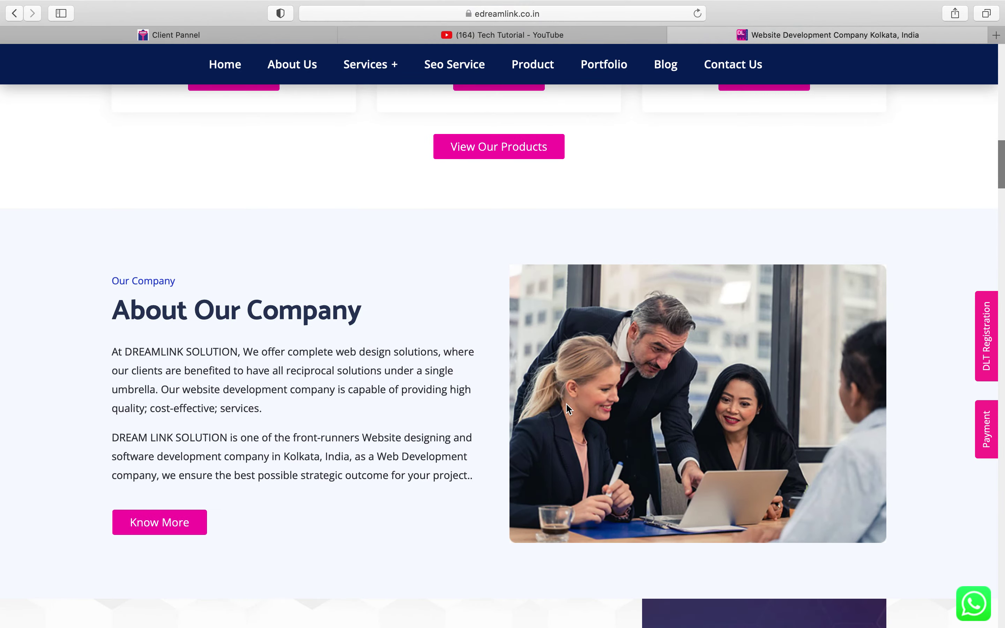
pyautogui.scroll(-20, 567, 410)
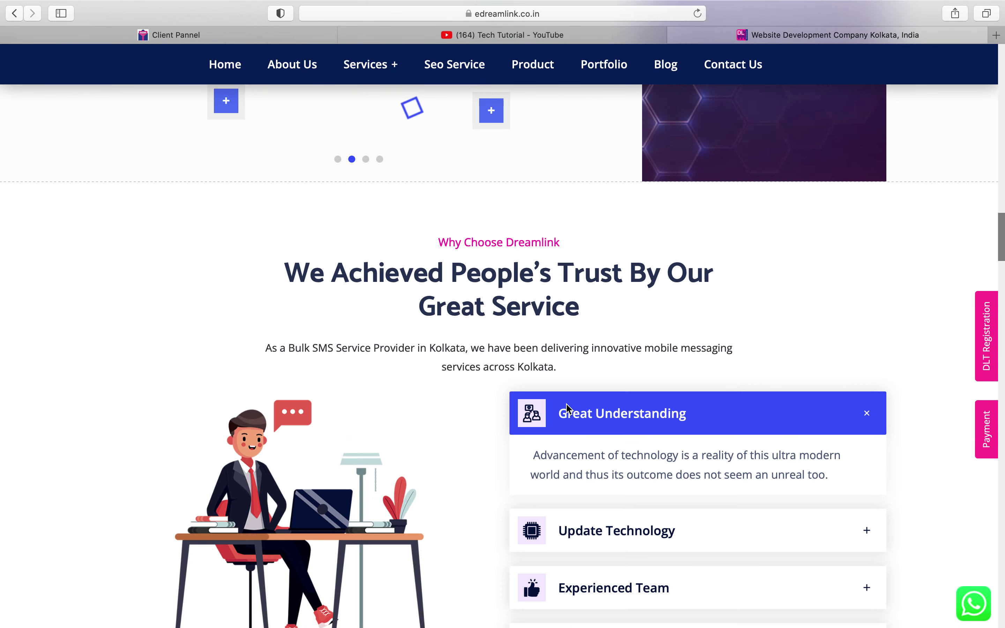
pyautogui.scroll(-20, 568, 409)
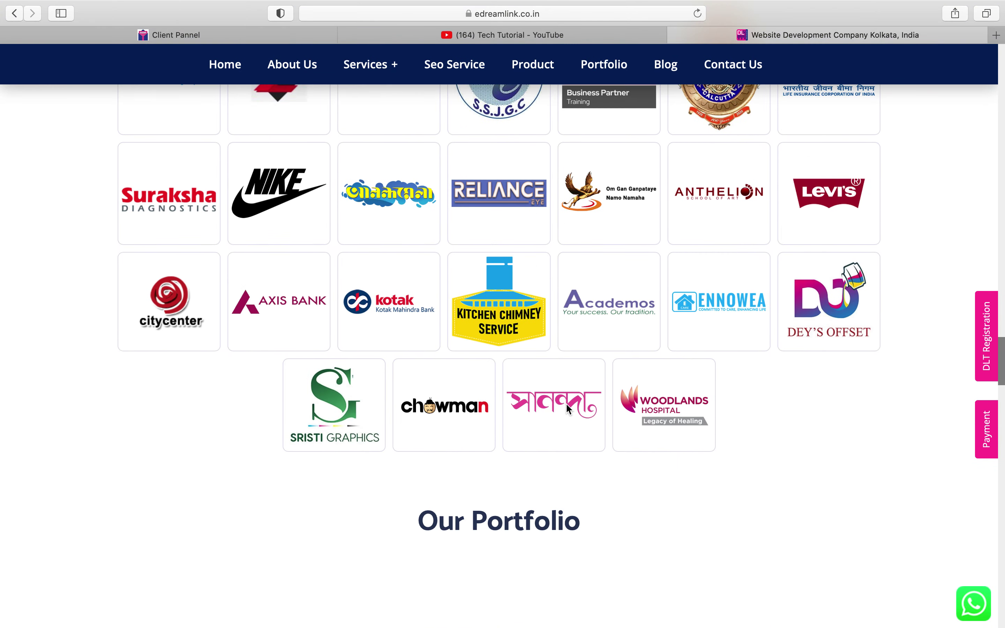
# - Bring up the Contact page's 'Let Us Know About Your Project Idea!' enquiry form
pyautogui.scroll(15, 567, 408)
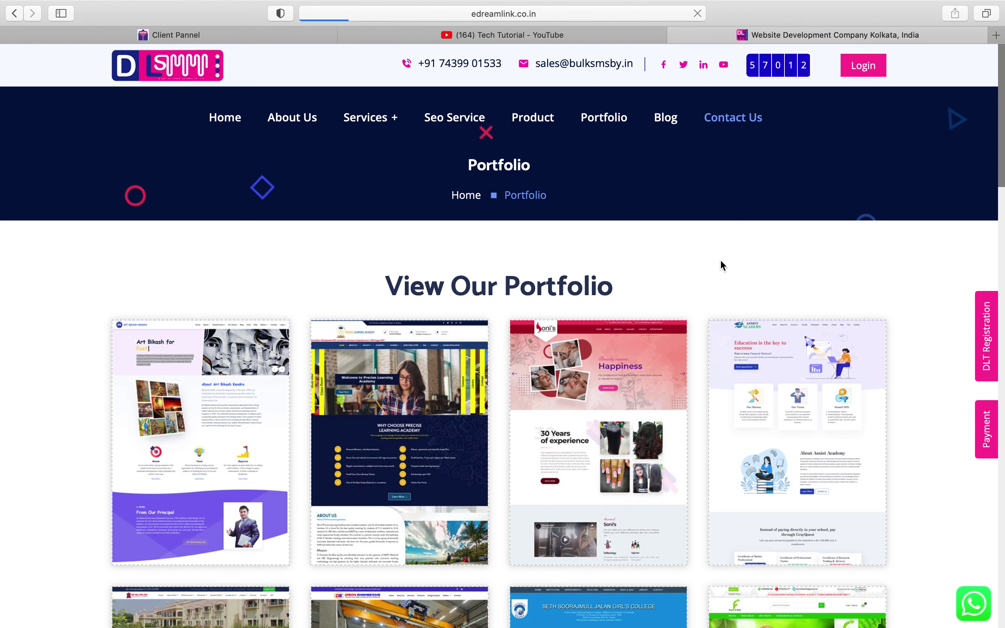
pyautogui.scroll(-5, 721, 259)
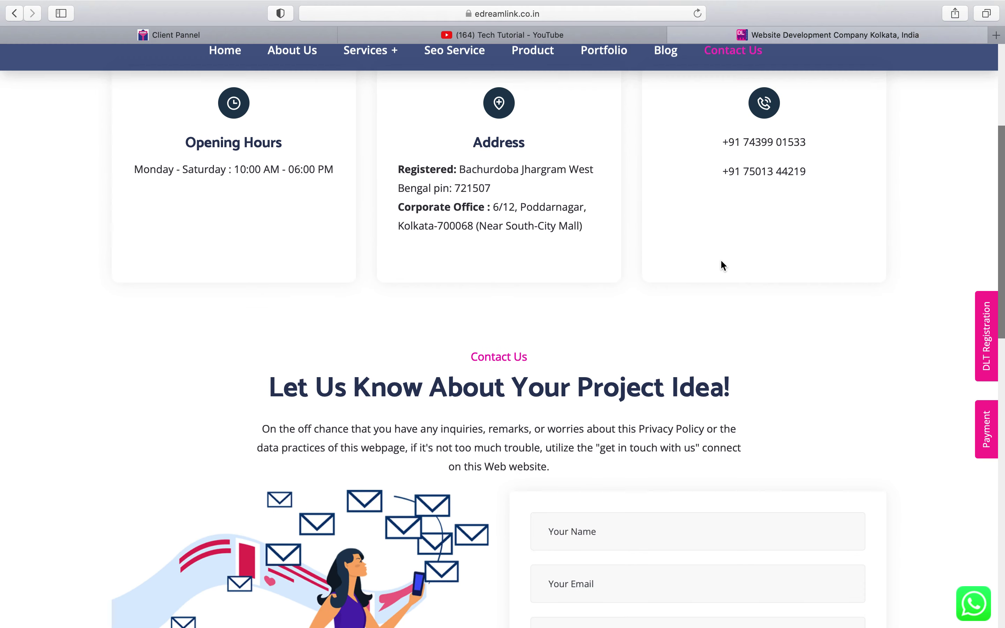
pyautogui.scroll(-3, 948, 461)
pyautogui.scroll(-2, 949, 461)
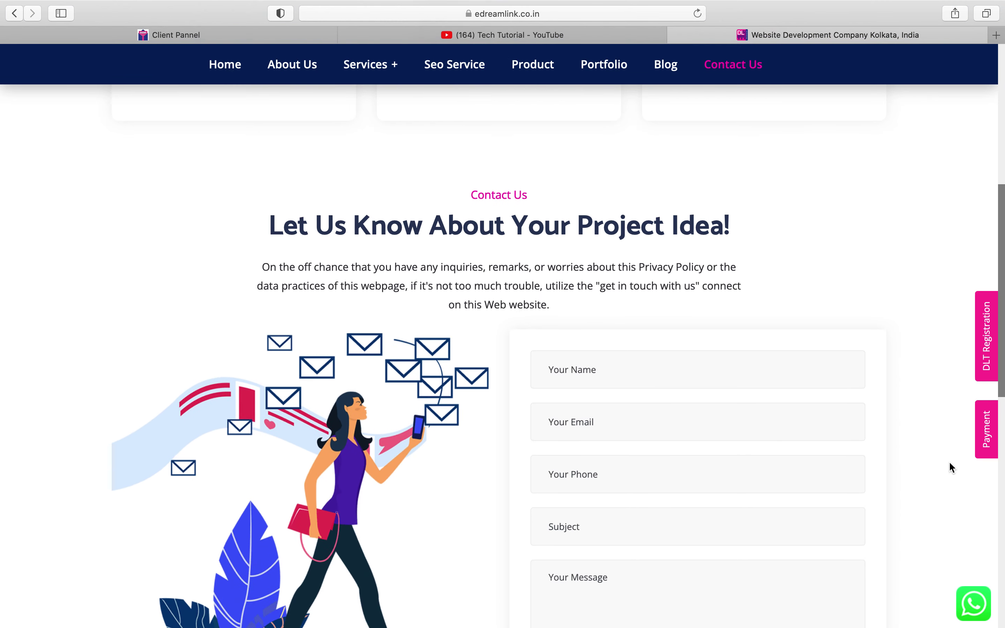
# - Select the contact form's name field, then view and close the instamojo online payment page
pyautogui.click(669, 346)
pyautogui.scroll(-6, 673, 444)
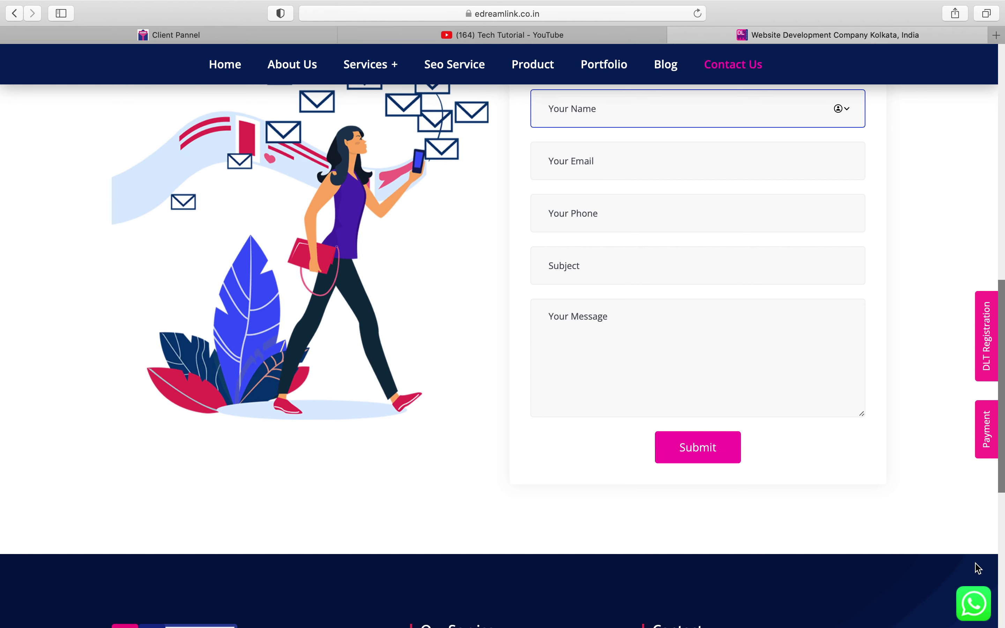
pyautogui.click(990, 432)
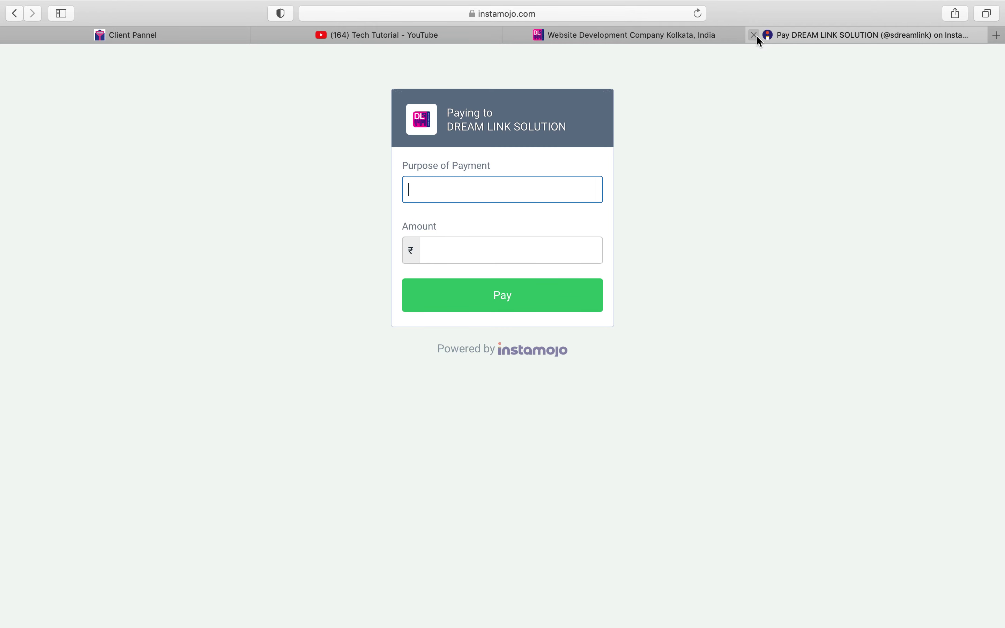
pyautogui.click(755, 35)
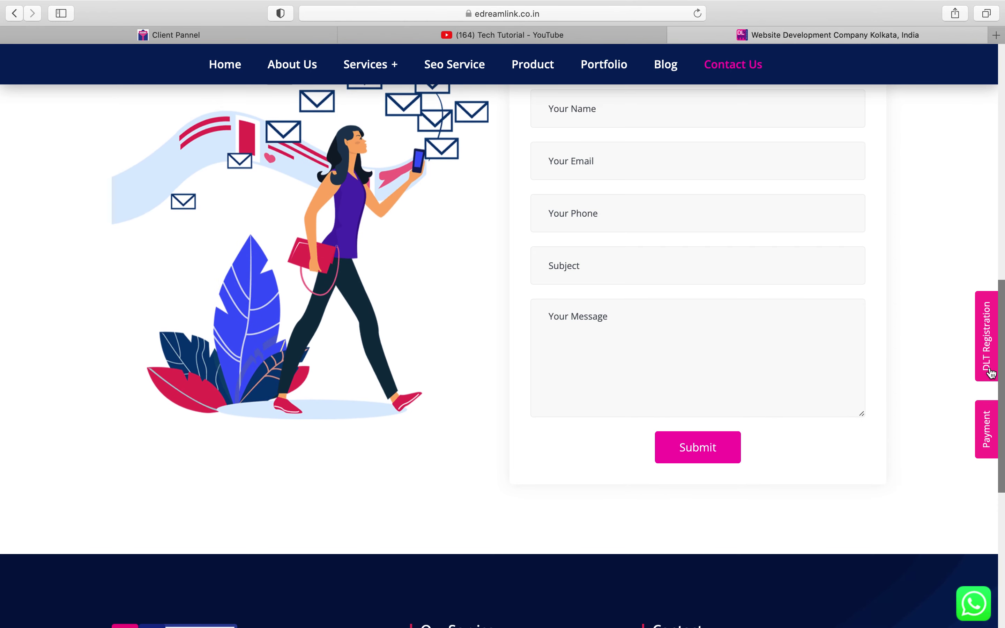
# - View the Bulksms Guidelines page listing operator-wise DLT registration links
pyautogui.click(987, 357)
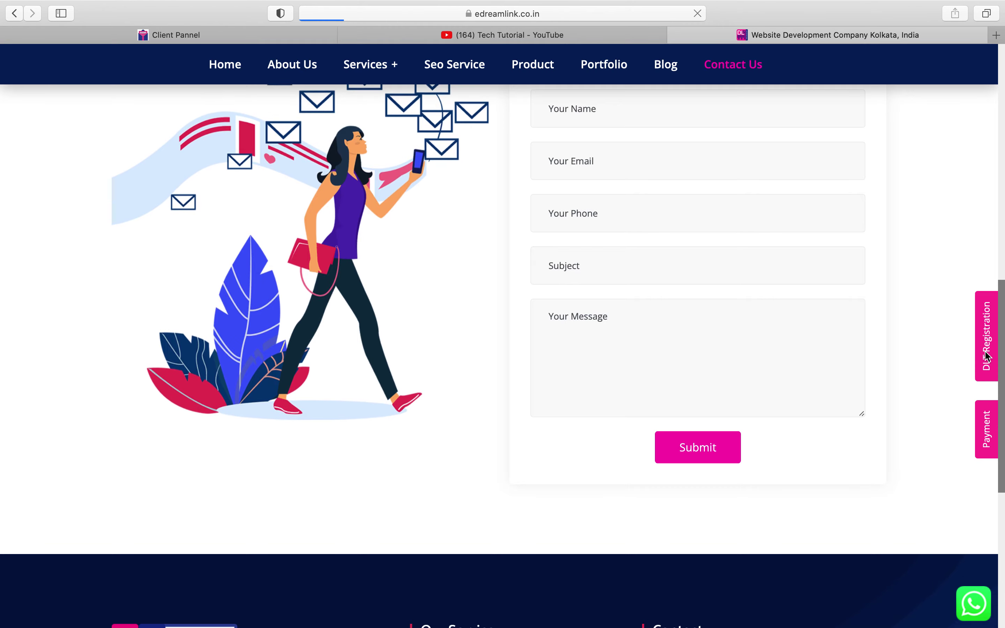
pyautogui.scroll(-15, 505, 418)
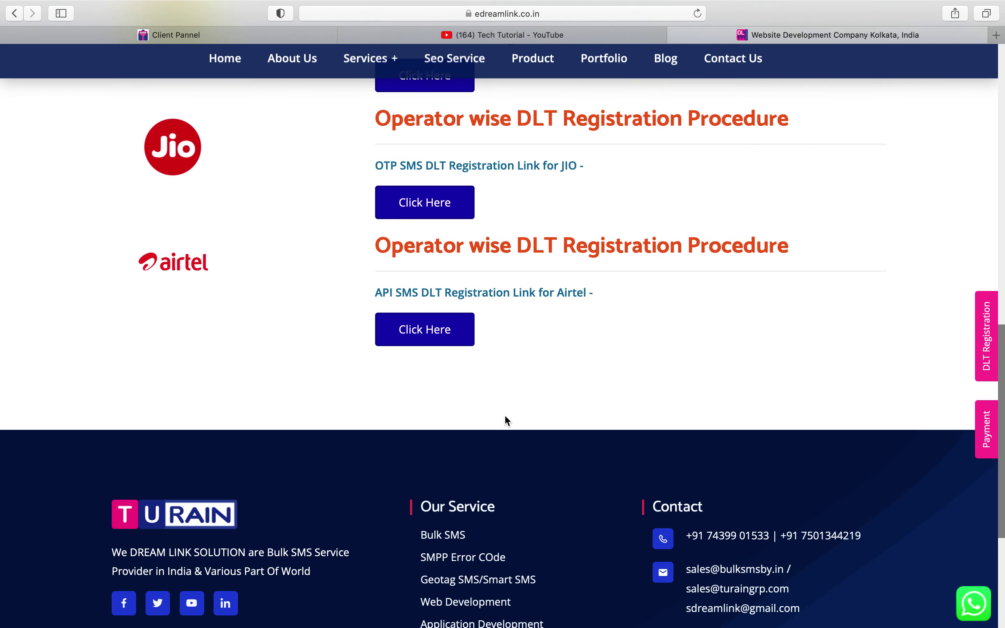
pyautogui.scroll(-5, 507, 420)
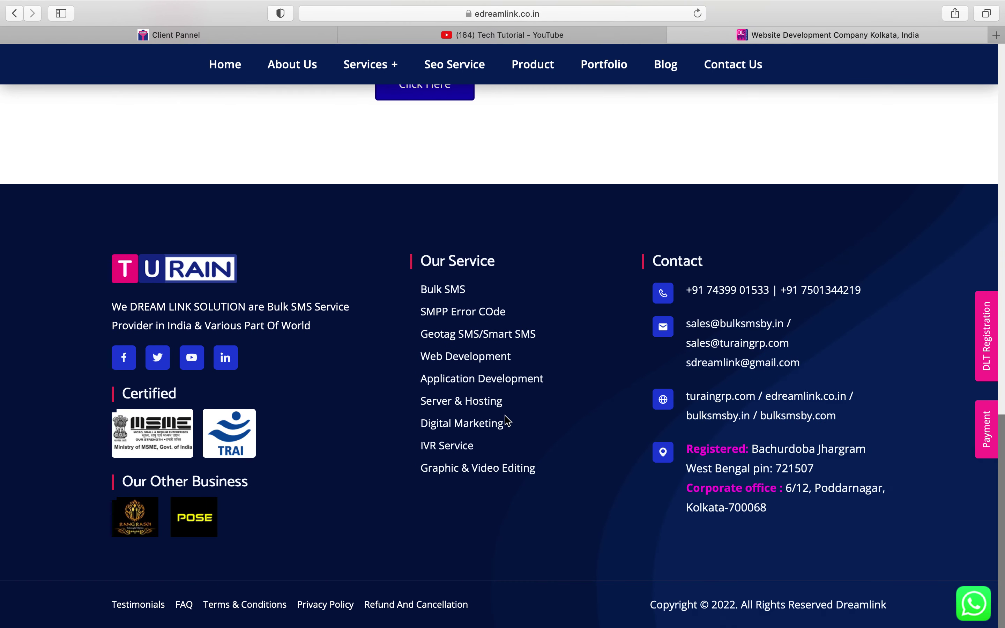
pyautogui.scroll(20, 506, 419)
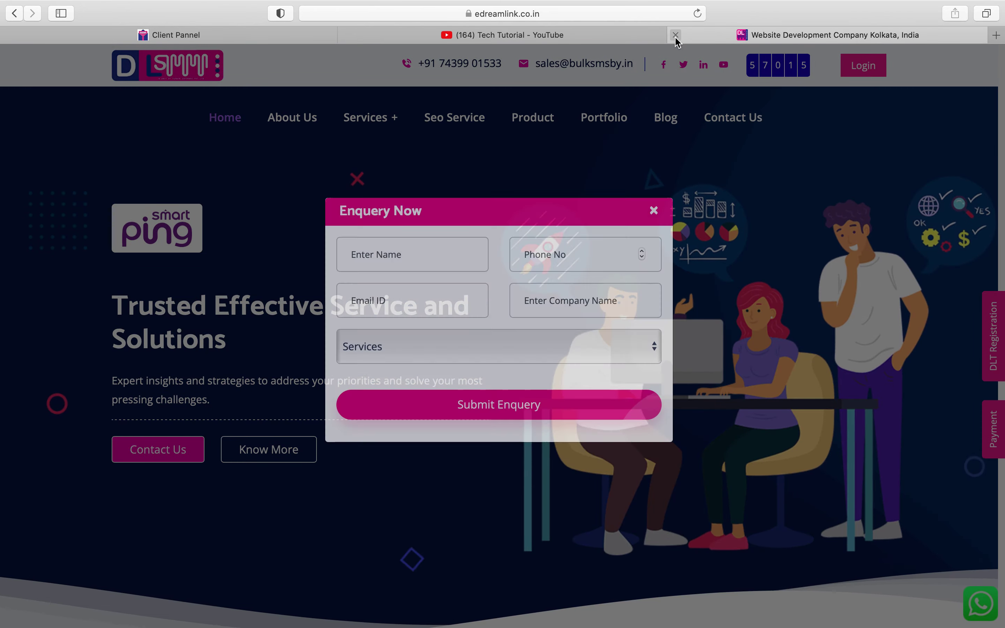
# - Close the Website Development Company tab and switch back to the Client Pannel's DLT Setting page
pyautogui.click(675, 35)
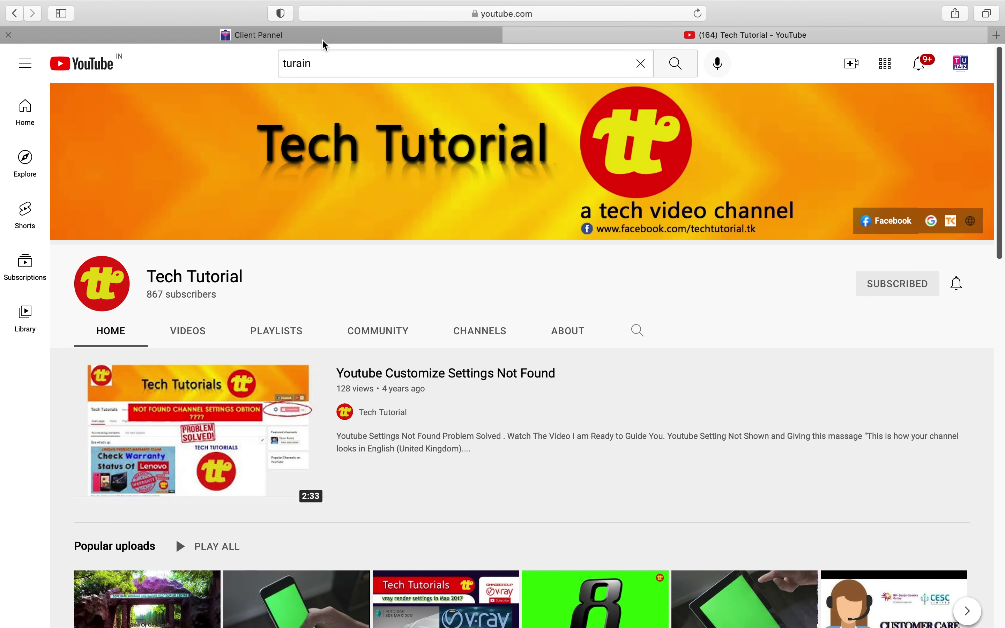
pyautogui.click(323, 39)
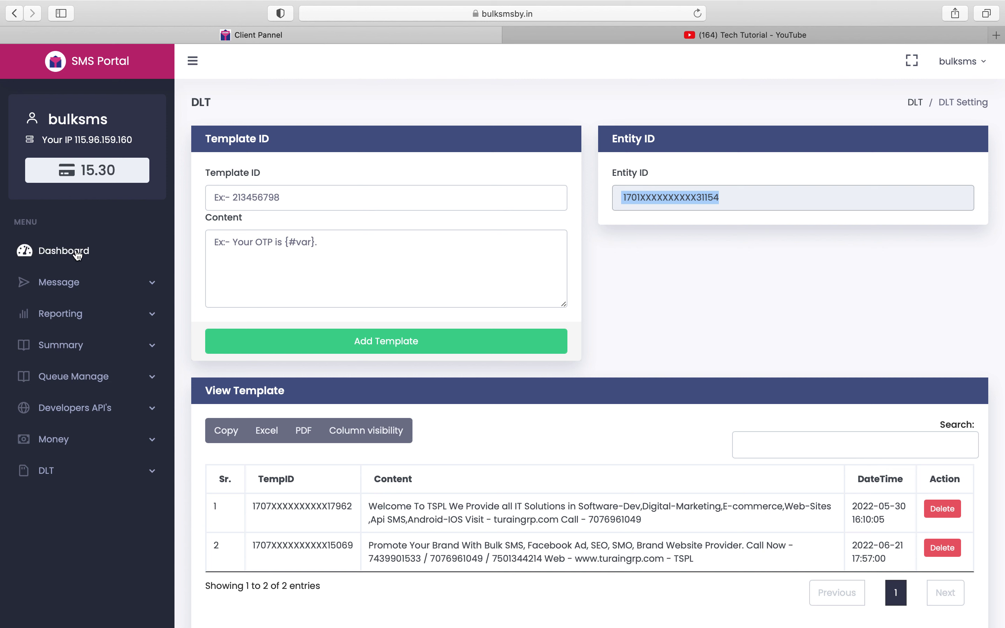
pyautogui.moveTo(266, 627)
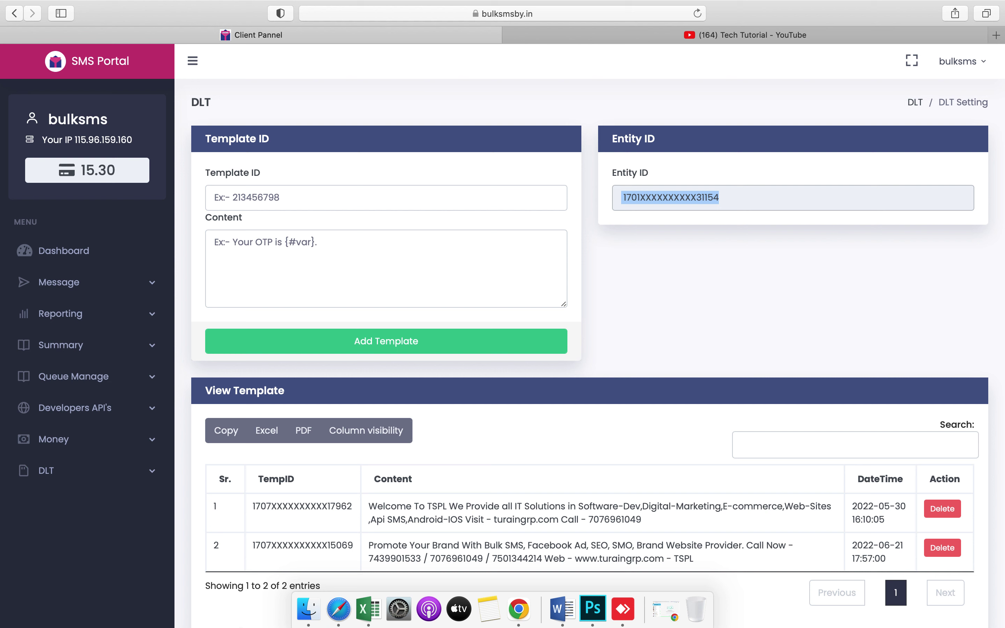